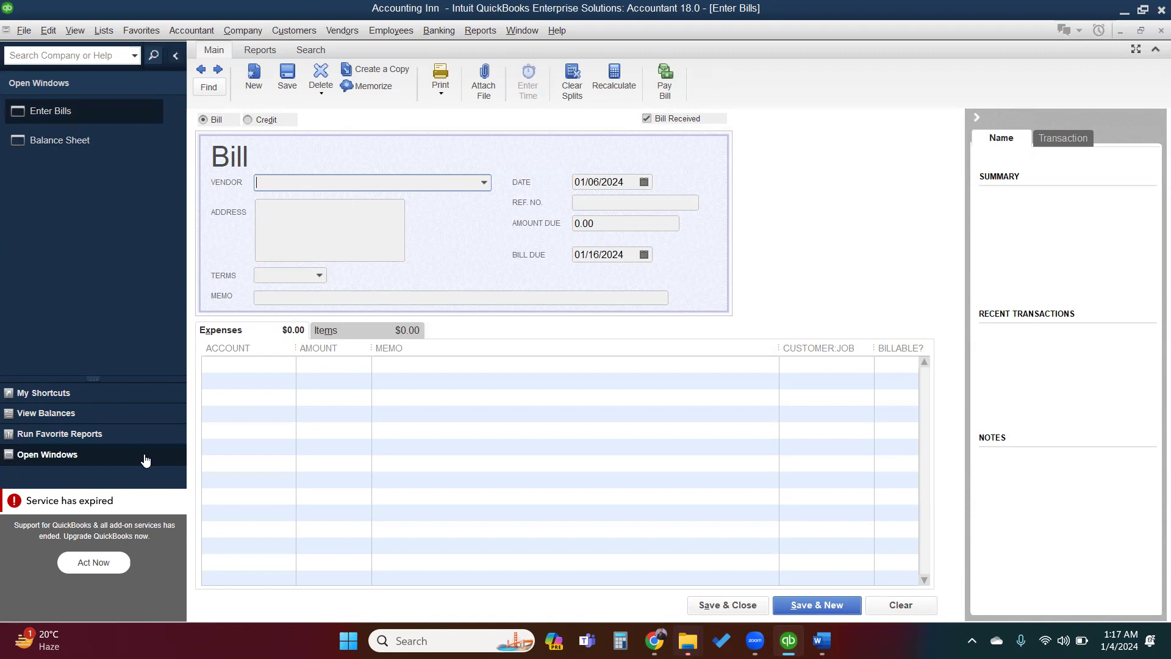
{"action": "left_click", "coordinate": [259, 363]}
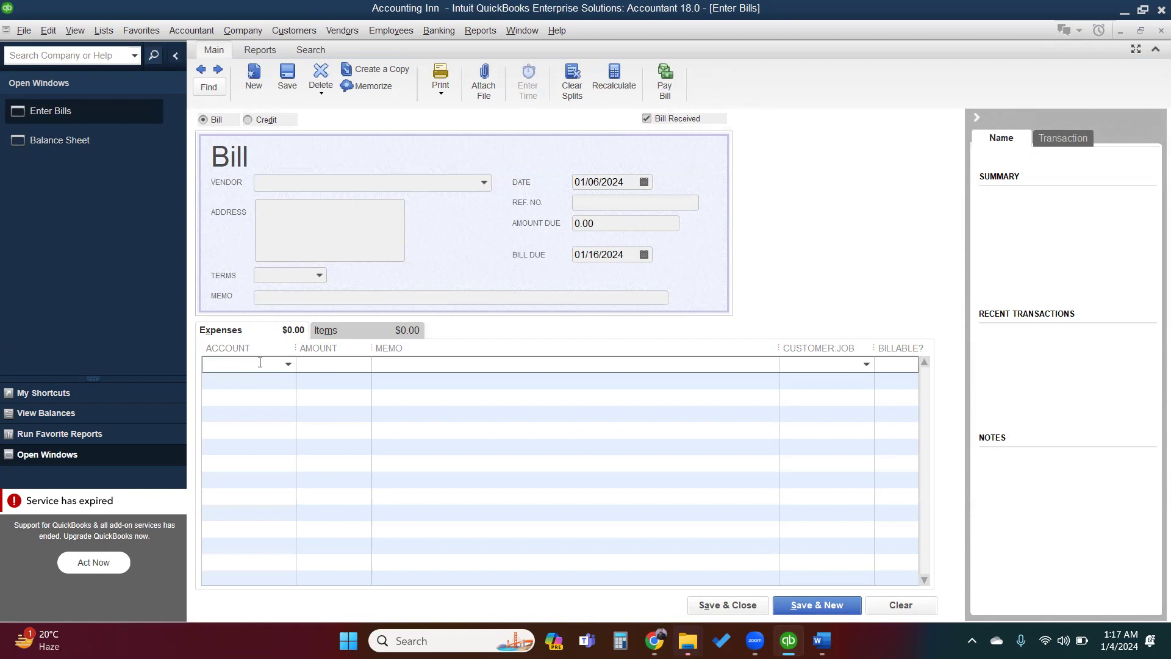
{"action": "left_click", "coordinate": [288, 364]}
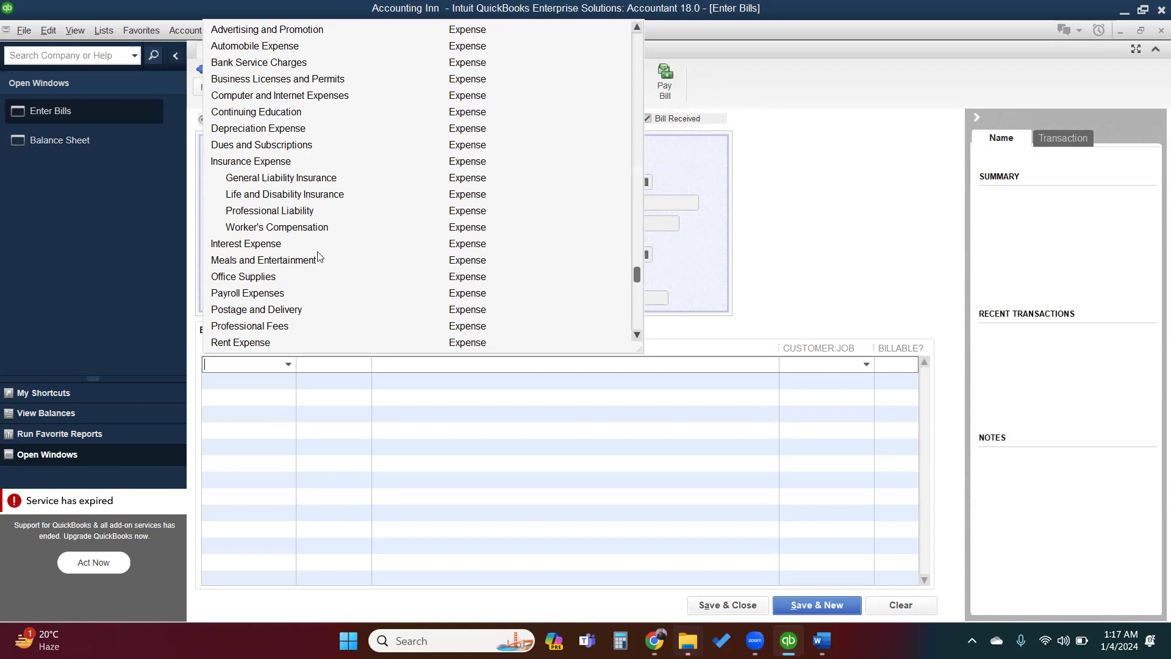
{"action": "scroll", "coordinate": [282, 263], "scroll_direction": "down", "scroll_amount": 2}
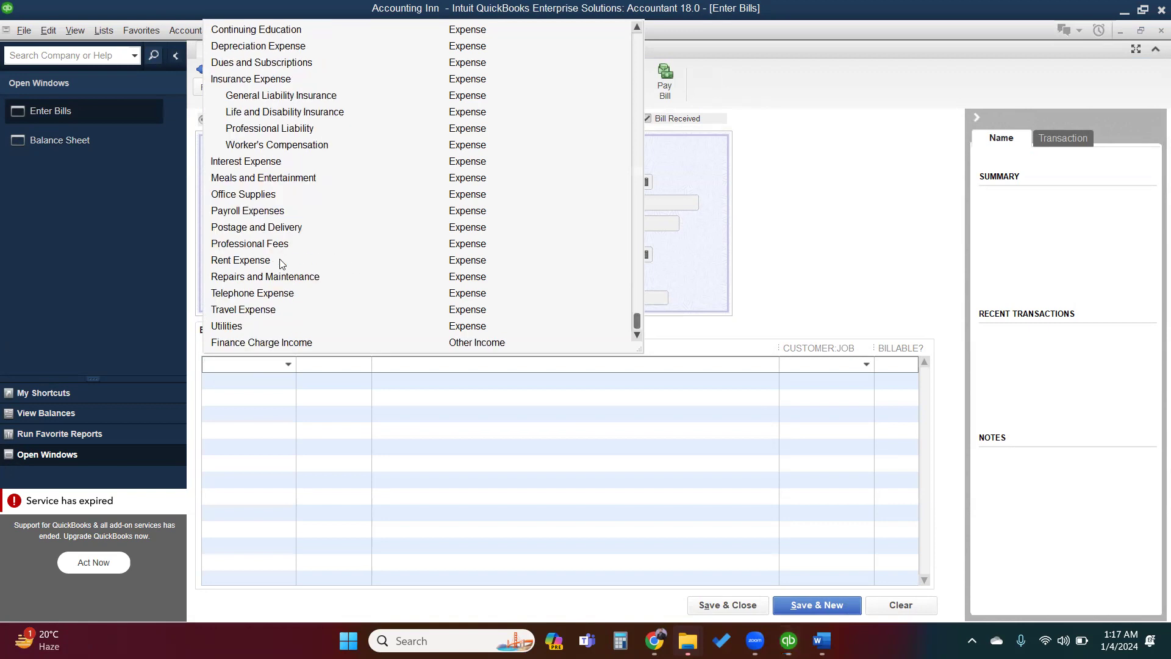
{"action": "left_click", "coordinate": [257, 293]}
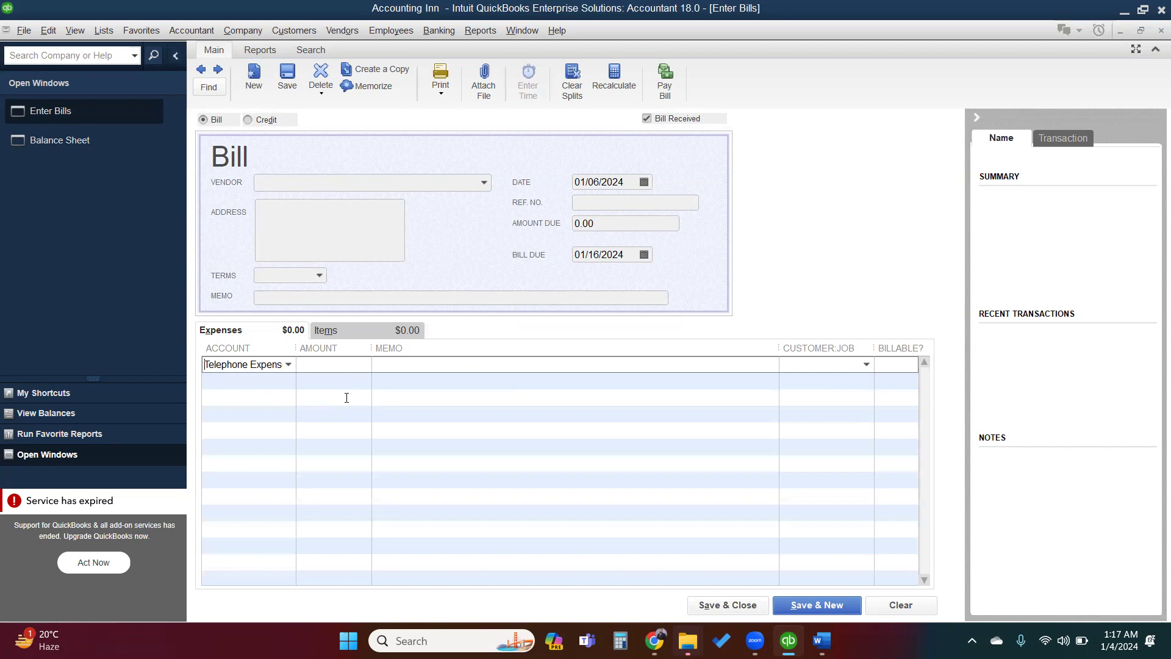
{"action": "key", "text": "Escape"}
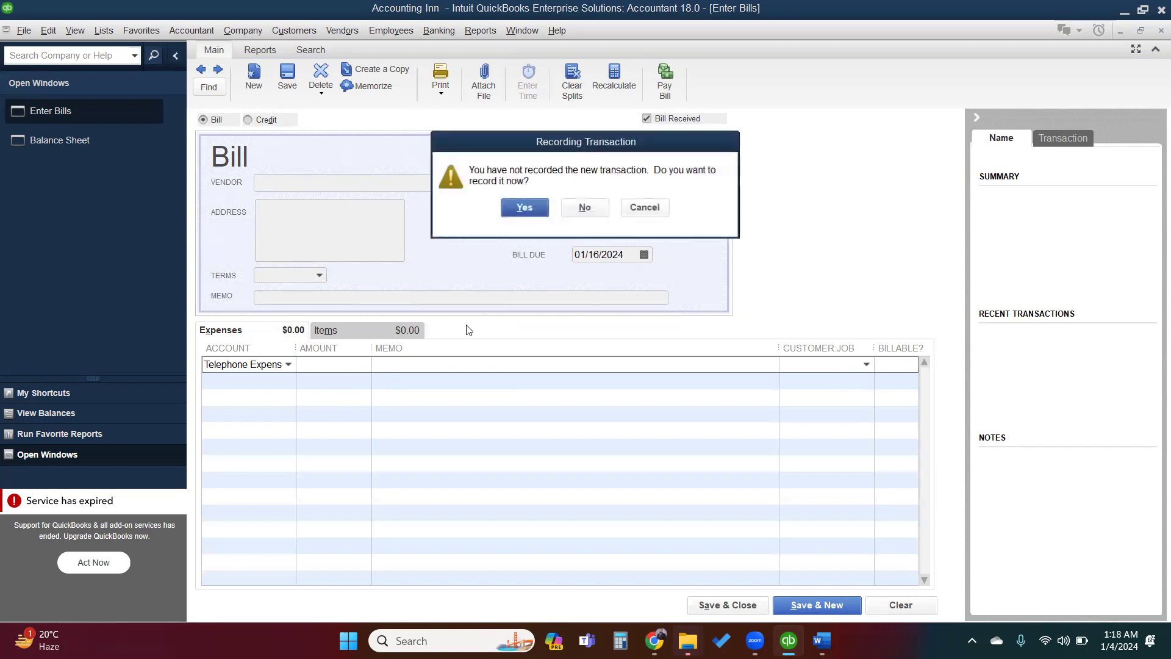
{"action": "left_click", "coordinate": [590, 206]}
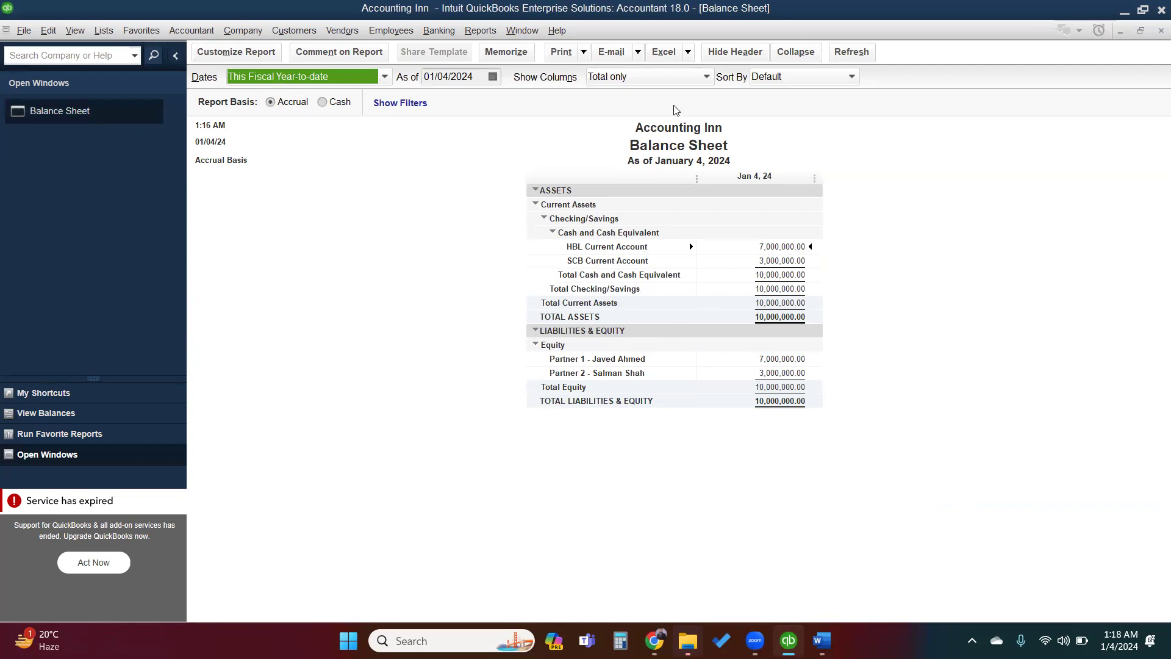
Step: Switch to the Practice Question 2 document in Word and read the 02 November book purchase transaction
{"action": "left_click", "coordinate": [822, 641]}
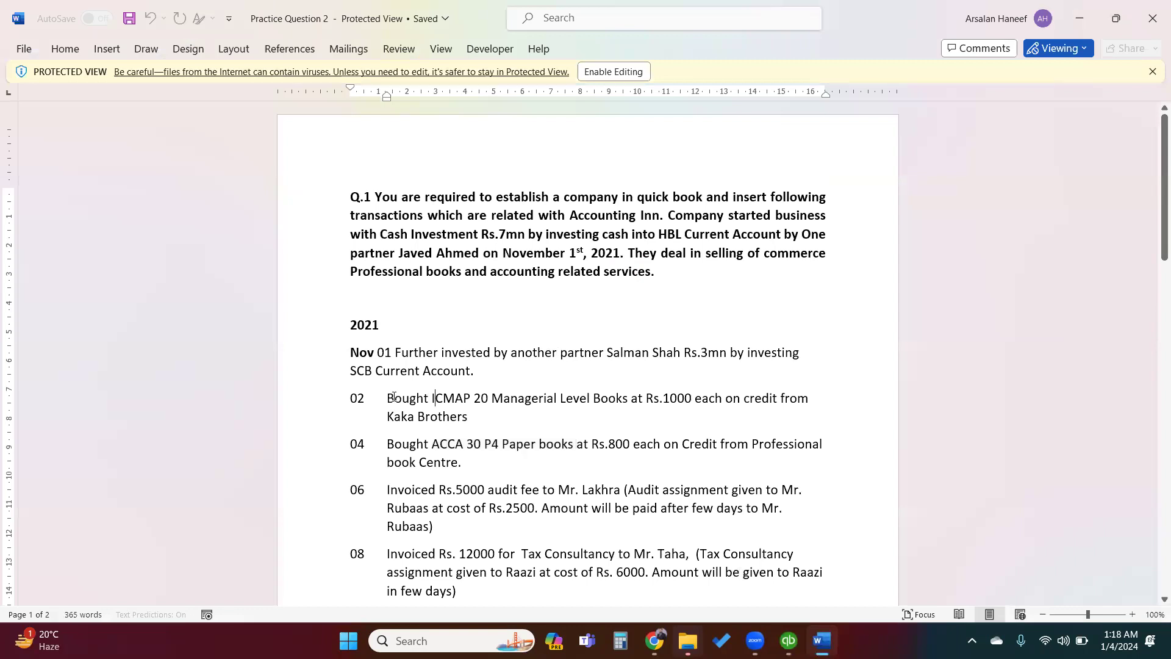
{"action": "left_click_drag", "start_coordinate": [388, 398], "coordinate": [459, 416]}
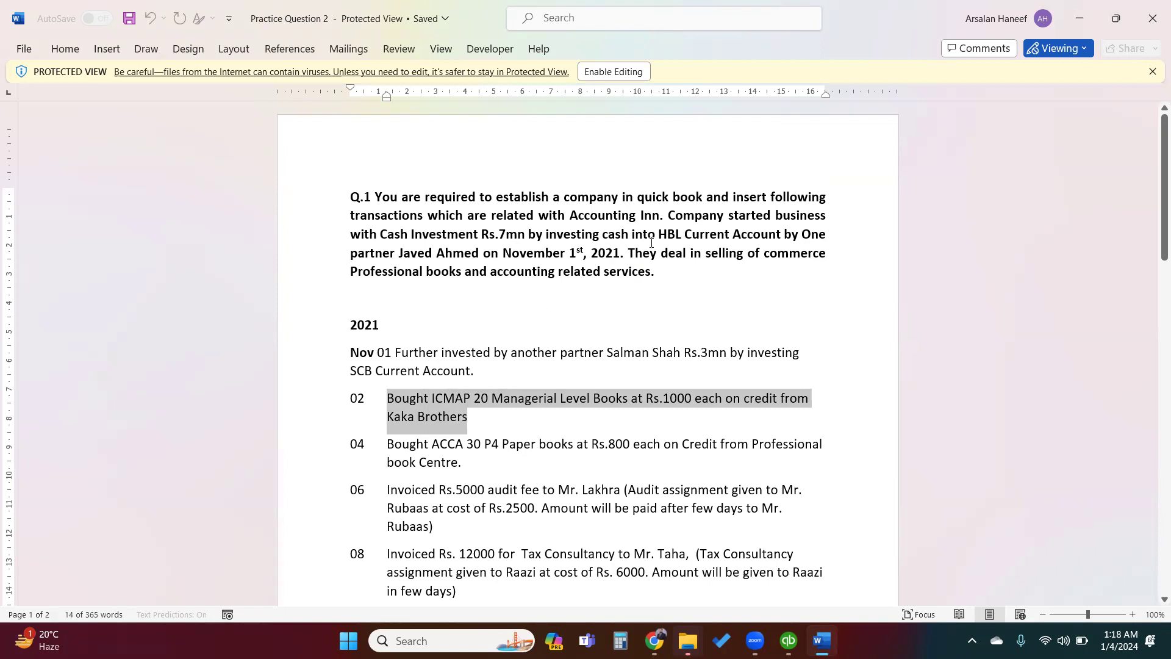
{"action": "left_click", "coordinate": [764, 253]}
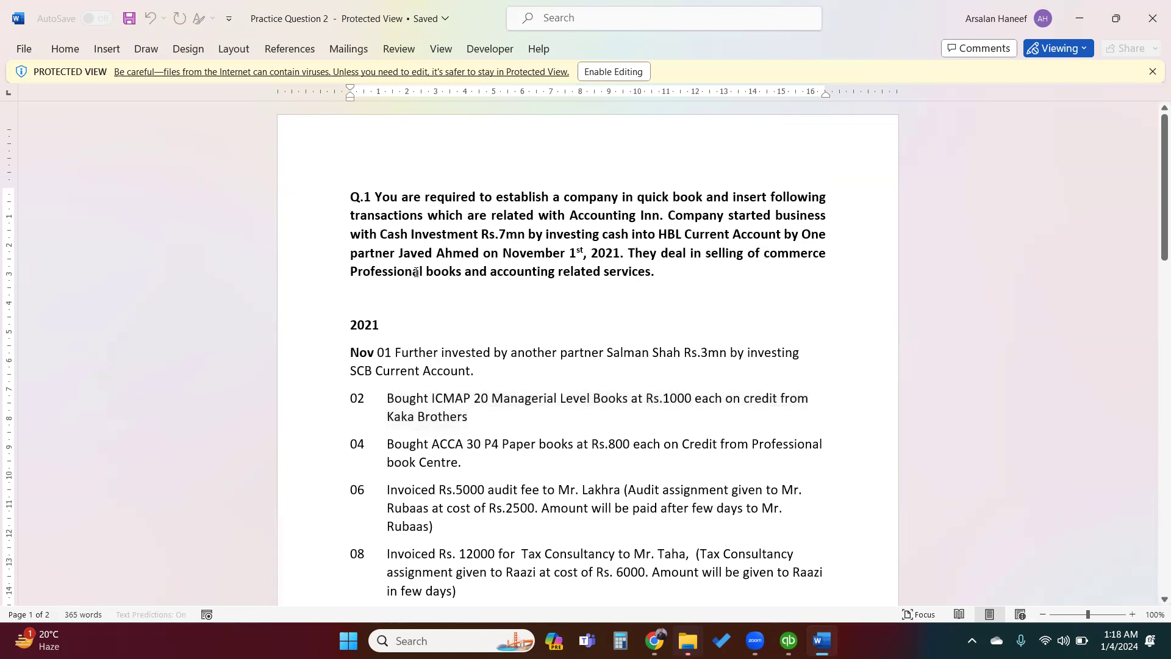
{"action": "left_click_drag", "start_coordinate": [391, 400], "coordinate": [437, 399]}
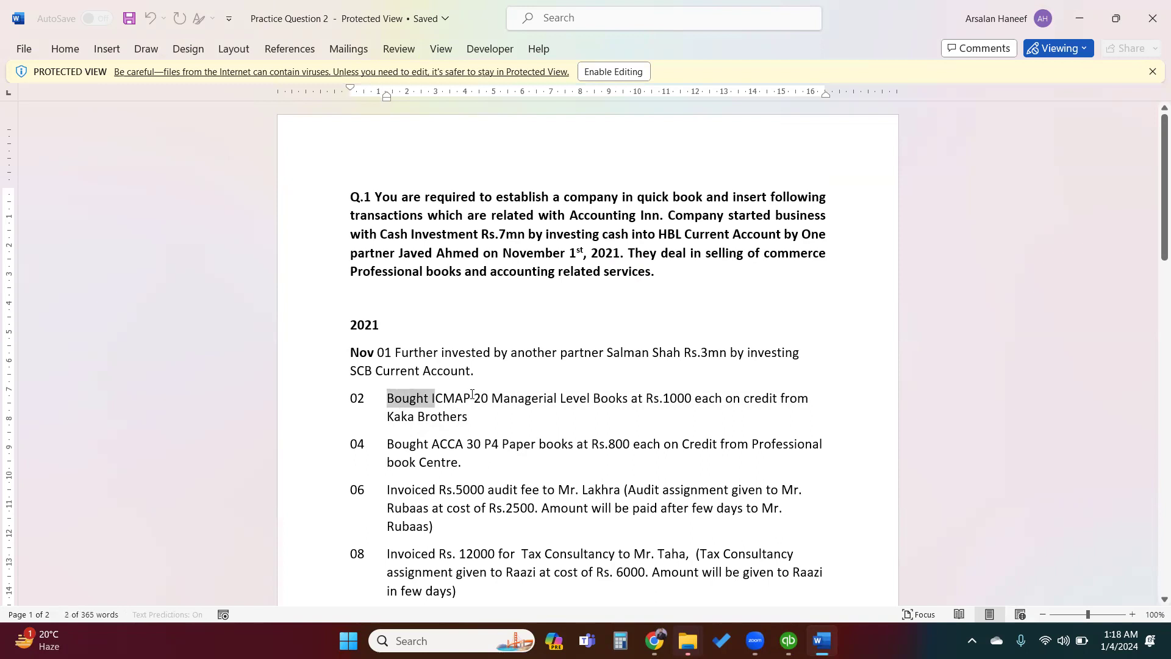
{"action": "left_click", "coordinate": [431, 400]}
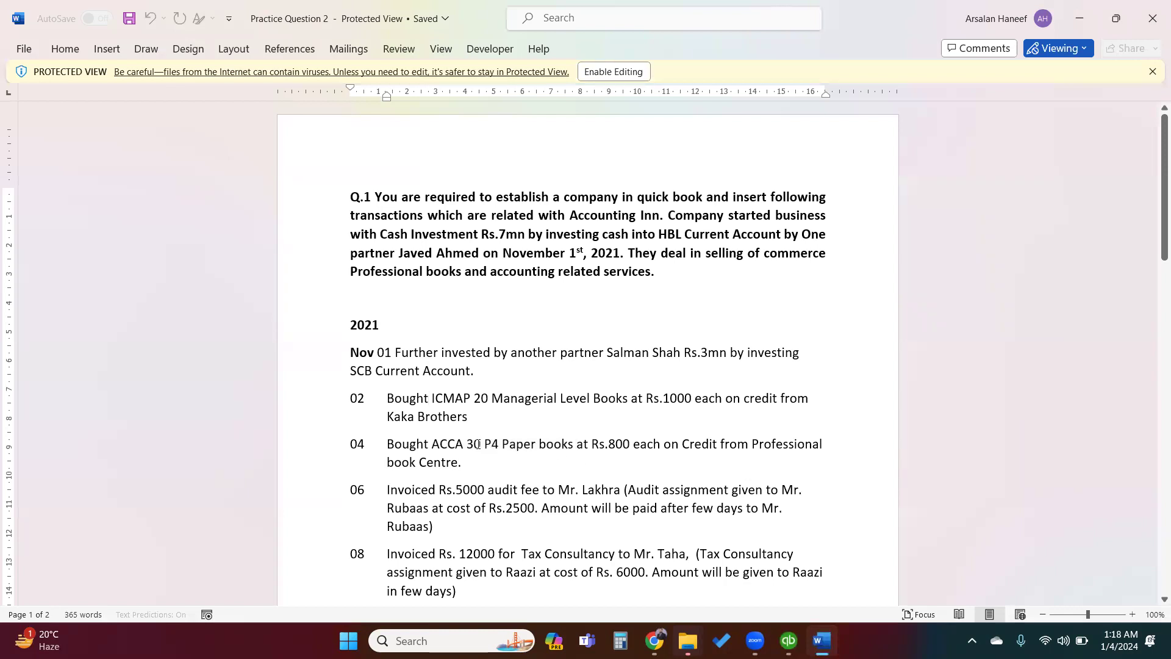
Step: Switch to QuickBooks, start a new vendor bill and set Kaka Brothers from the Word transaction as the vendor
{"action": "key", "text": "alt+Tab"}
{"action": "left_click", "coordinate": [343, 31]}
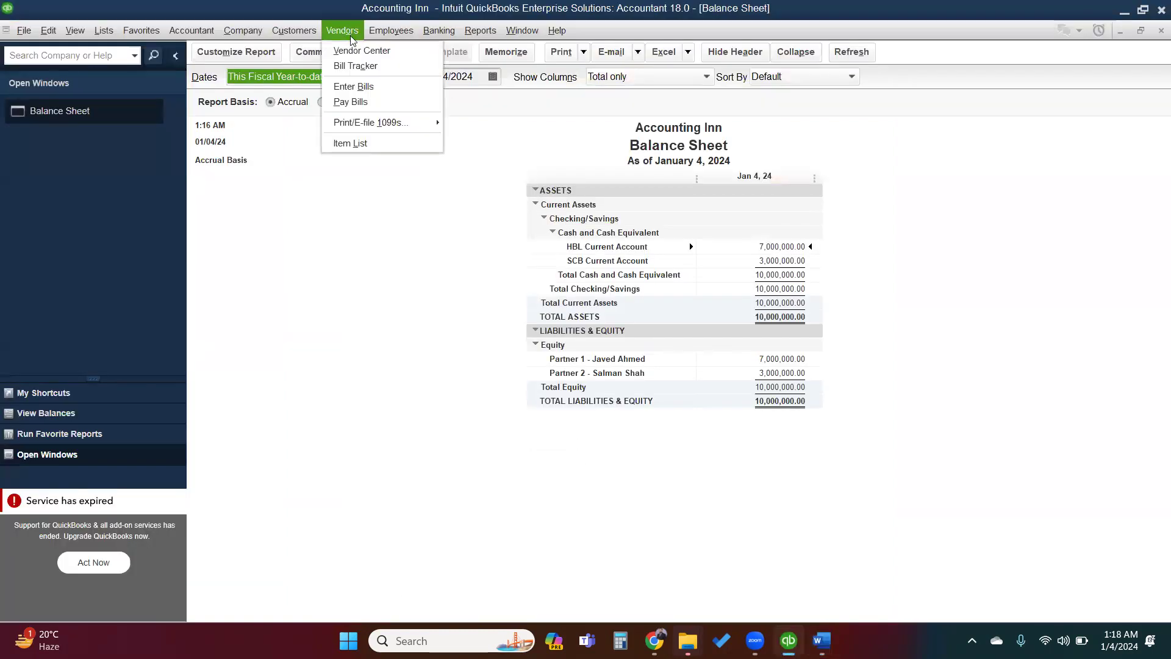
{"action": "left_click", "coordinate": [361, 93]}
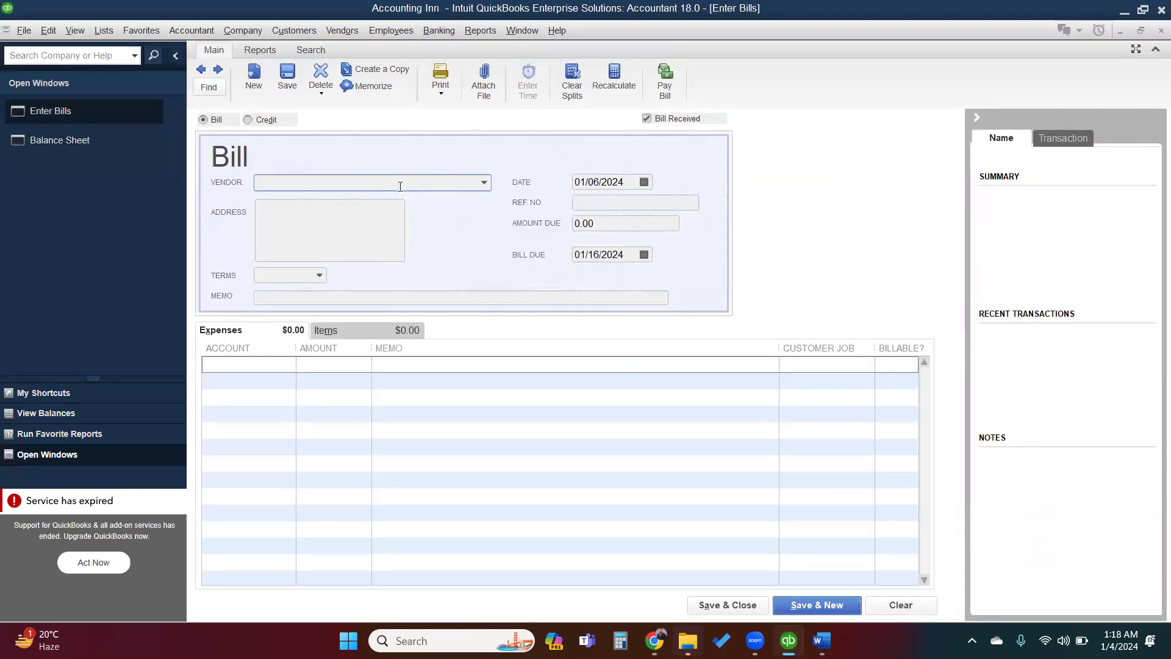
{"action": "key", "text": "alt+Tab"}
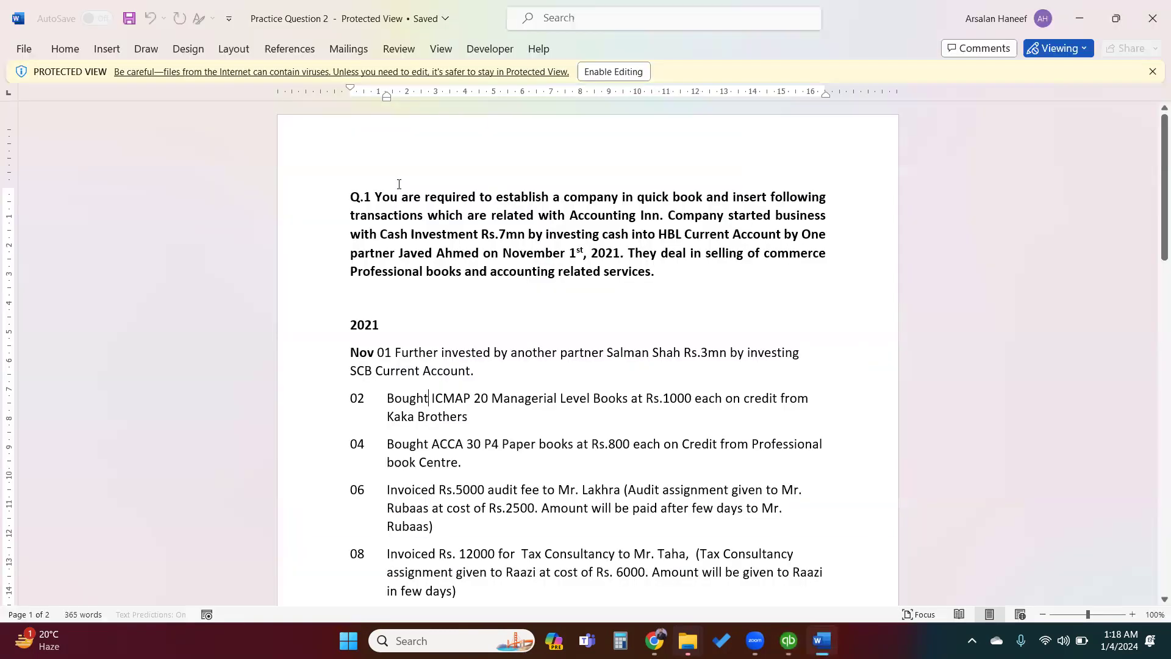
{"action": "left_click_drag", "start_coordinate": [389, 416], "coordinate": [441, 418]}
{"action": "key", "text": "alt+Tab"}
{"action": "type", "text": "Kaka Brothers"}
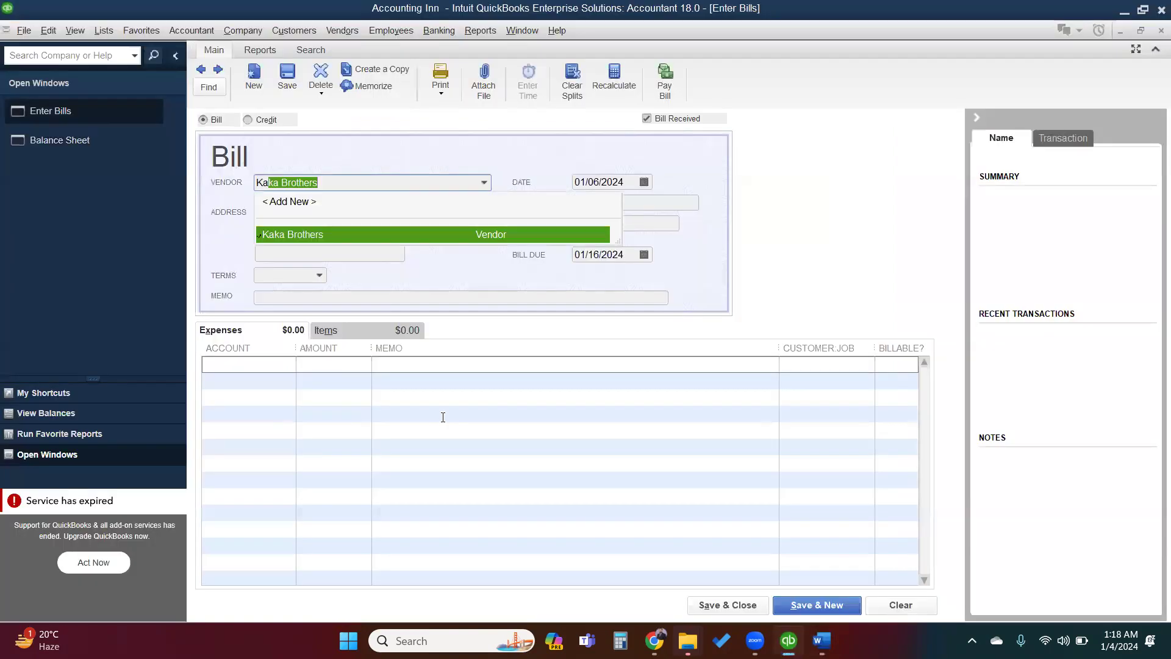
{"action": "key", "text": "Tab"}
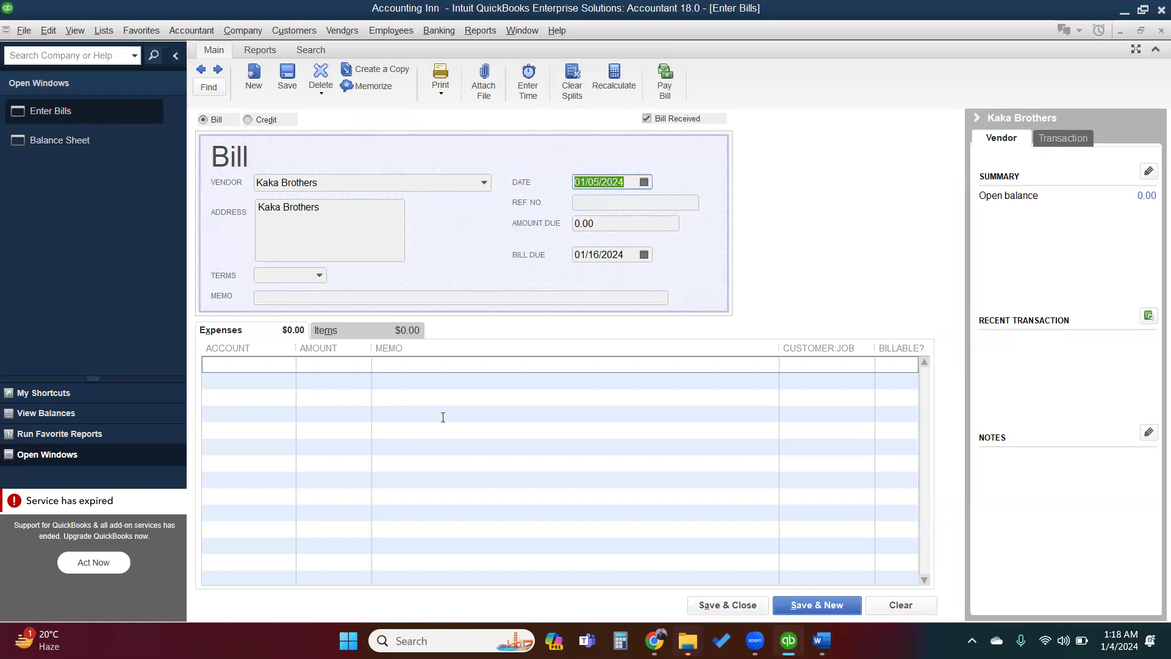
Step: Set the Kaka Brothers bill date to 01/05/2024
{"action": "key", "text": "minus"}
{"action": "key", "text": "Tab"}
{"action": "key", "text": "Tab"}
{"action": "key", "text": "Tab"}
{"action": "key", "text": "Tab"}
Step: Copy "ICMAP 20 Managerial Level Books" from the Word document into the first item line of the bill
{"action": "left_click", "coordinate": [327, 330]}
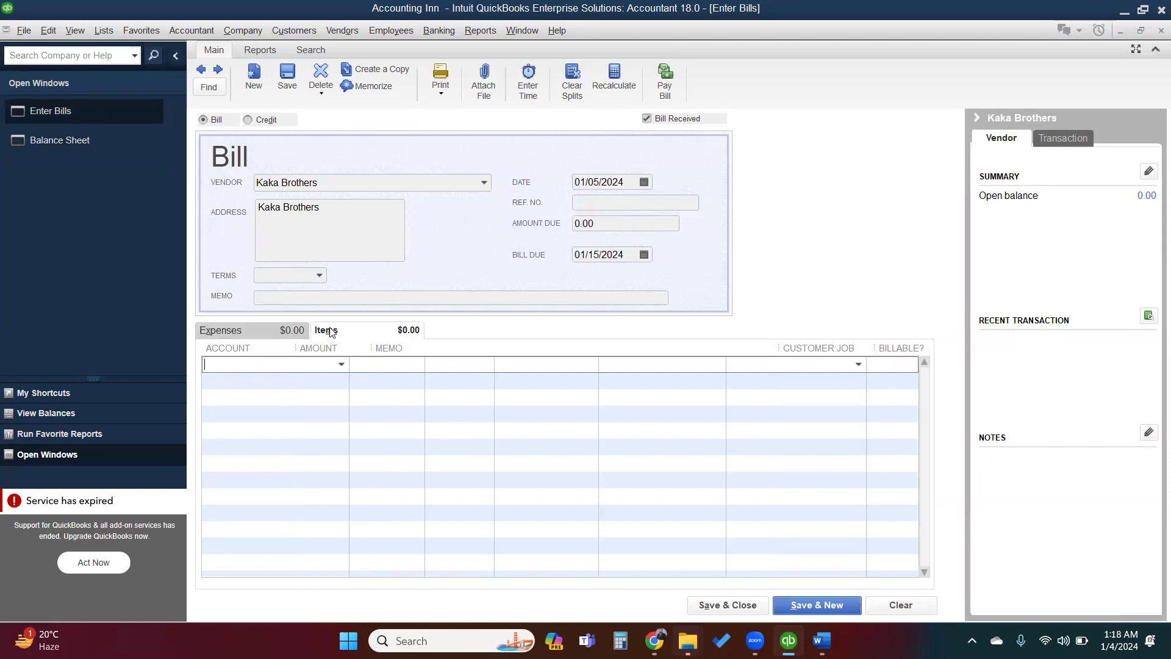
{"action": "key", "text": "alt+Tab"}
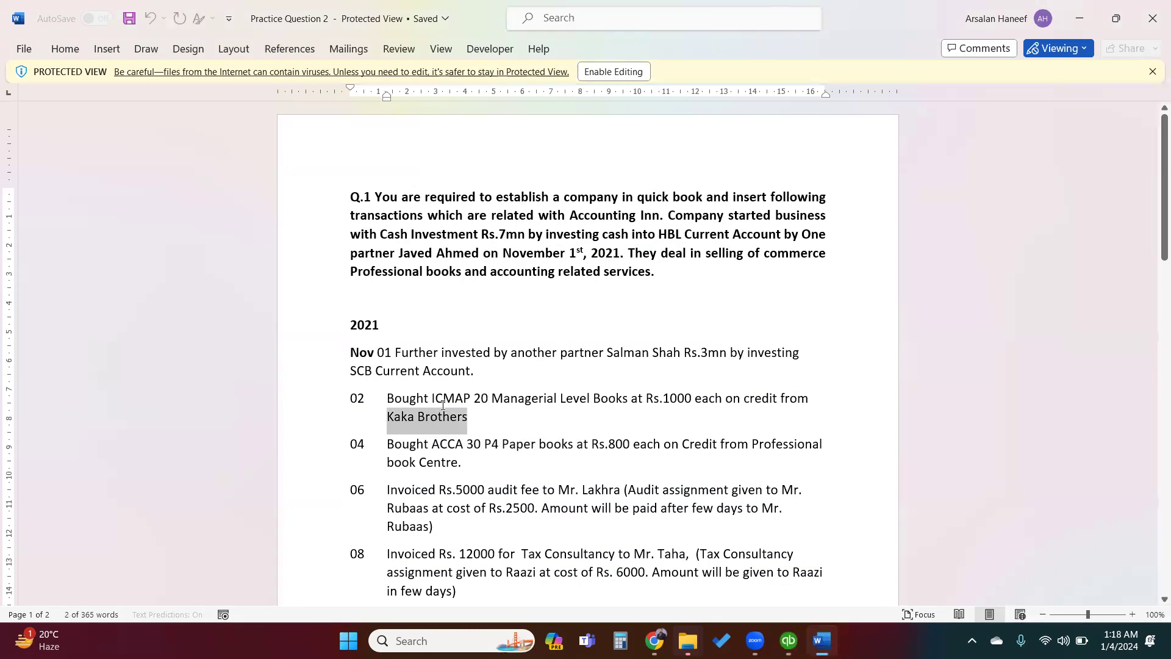
{"action": "left_click_drag", "start_coordinate": [432, 399], "coordinate": [630, 399]}
{"action": "key", "text": "ctrl+c"}
{"action": "key", "text": "alt+Tab"}
{"action": "left_click", "coordinate": [327, 369]}
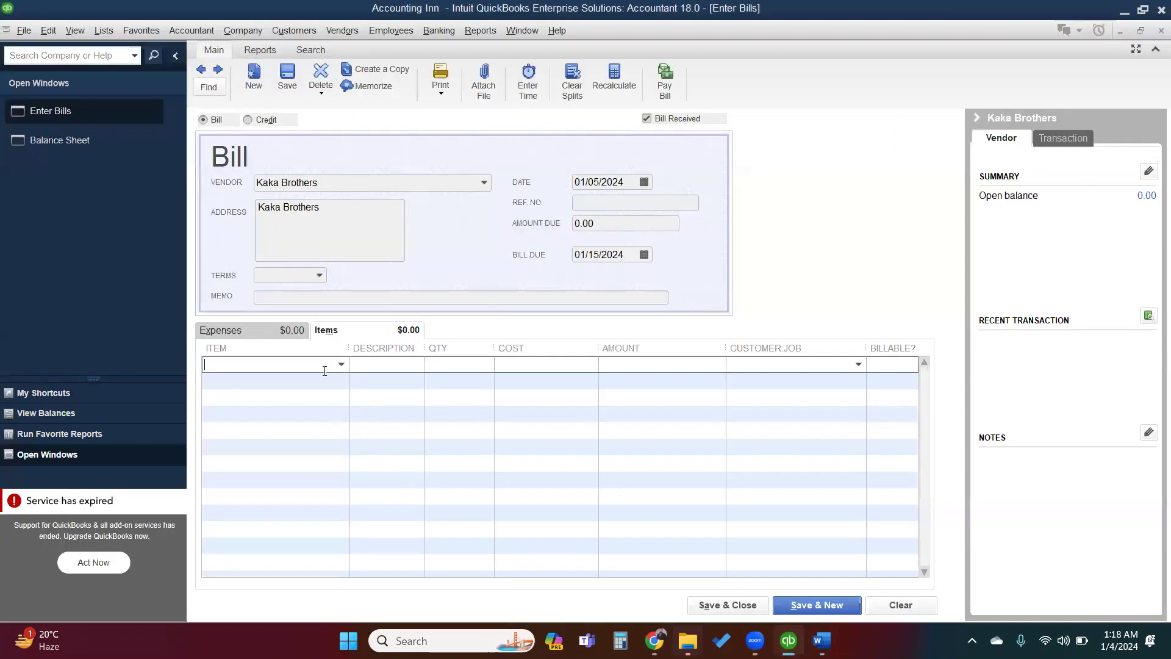
{"action": "key", "text": "ctrl+v"}
Step: Check the item types offered when setting up the pasted item, and discard the unrecorded bill
{"action": "key", "text": "Tab"}
{"action": "left_click", "coordinate": [540, 241]}
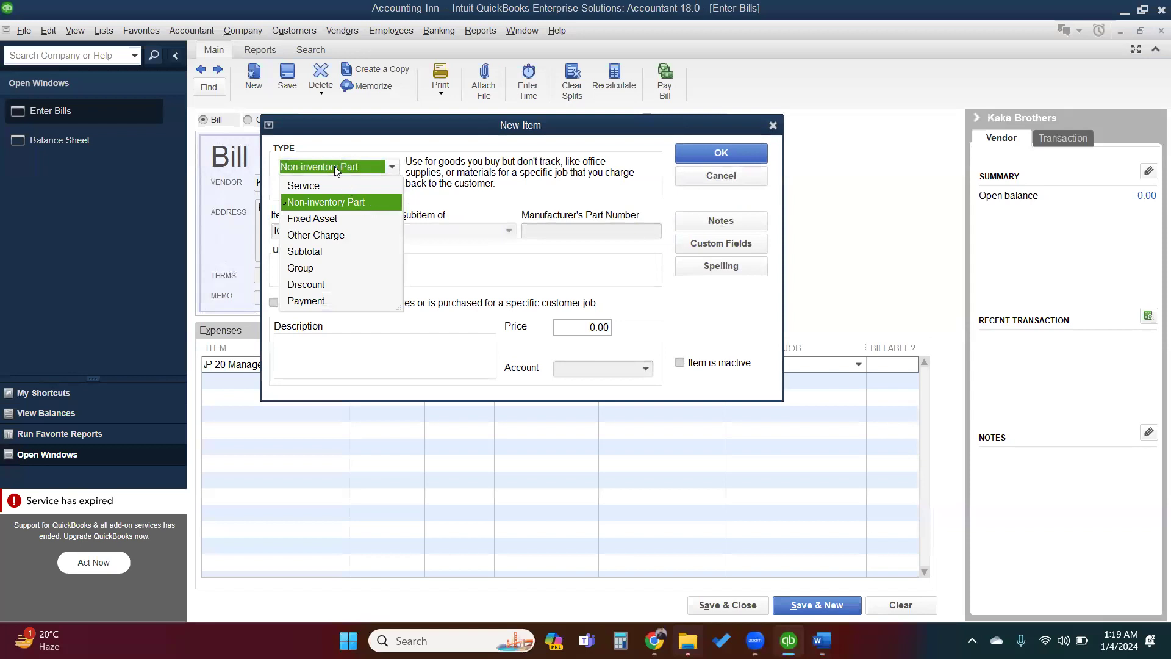
{"action": "left_click", "coordinate": [334, 165]}
{"action": "left_click", "coordinate": [334, 165]}
{"action": "key", "text": "Escape"}
{"action": "key", "text": "Escape"}
{"action": "key", "text": "Escape"}
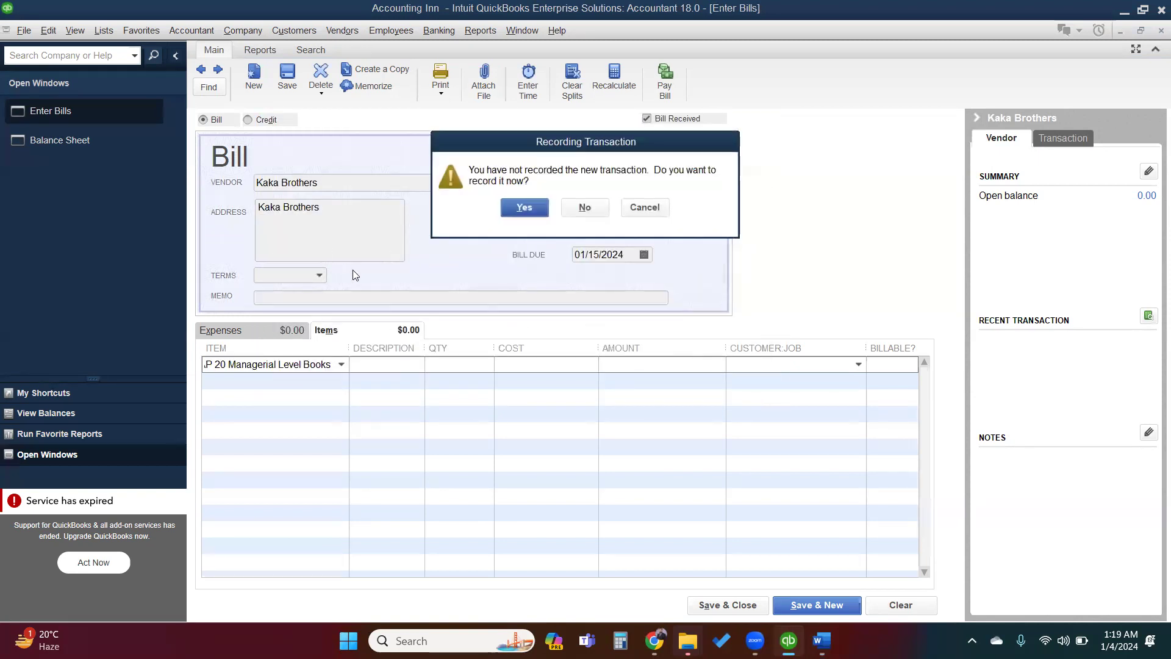
{"action": "left_click", "coordinate": [586, 208]}
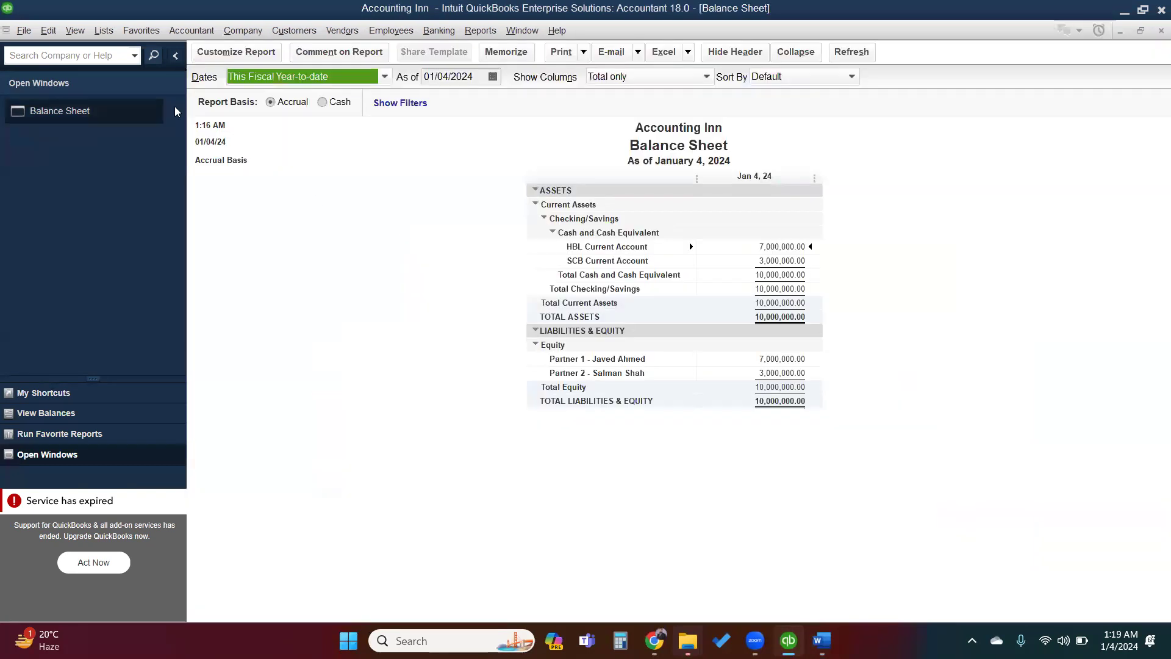
Step: Open the program preferences and look through the Bills and Calendar settings
{"action": "left_click", "coordinate": [57, 30]}
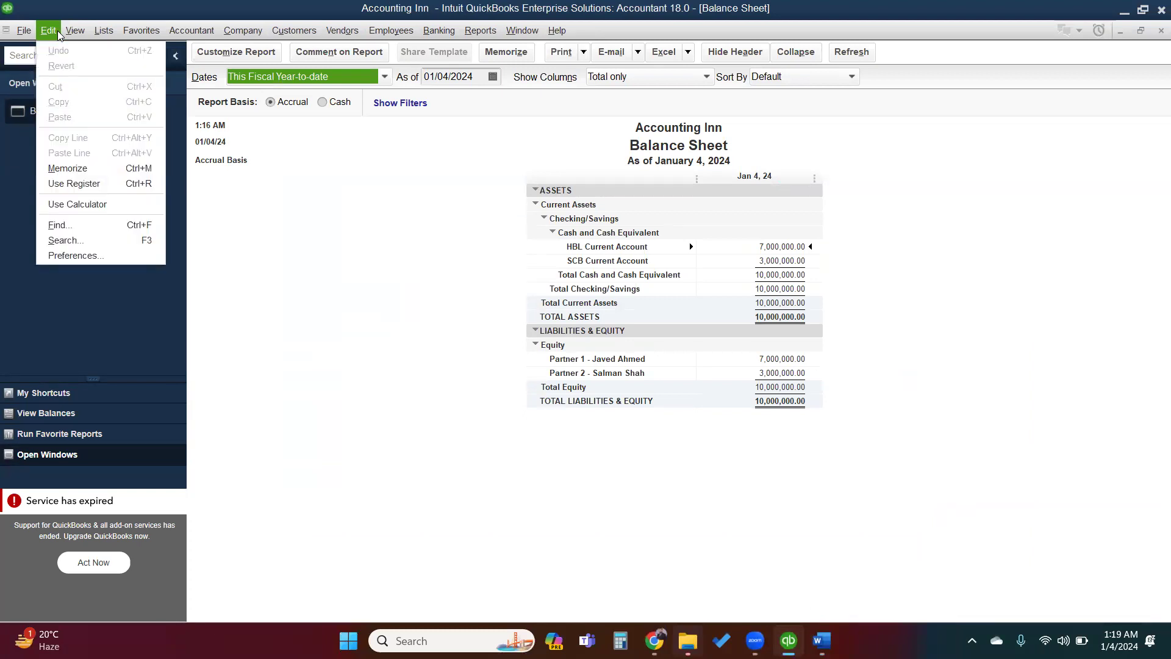
{"action": "left_click", "coordinate": [100, 255]}
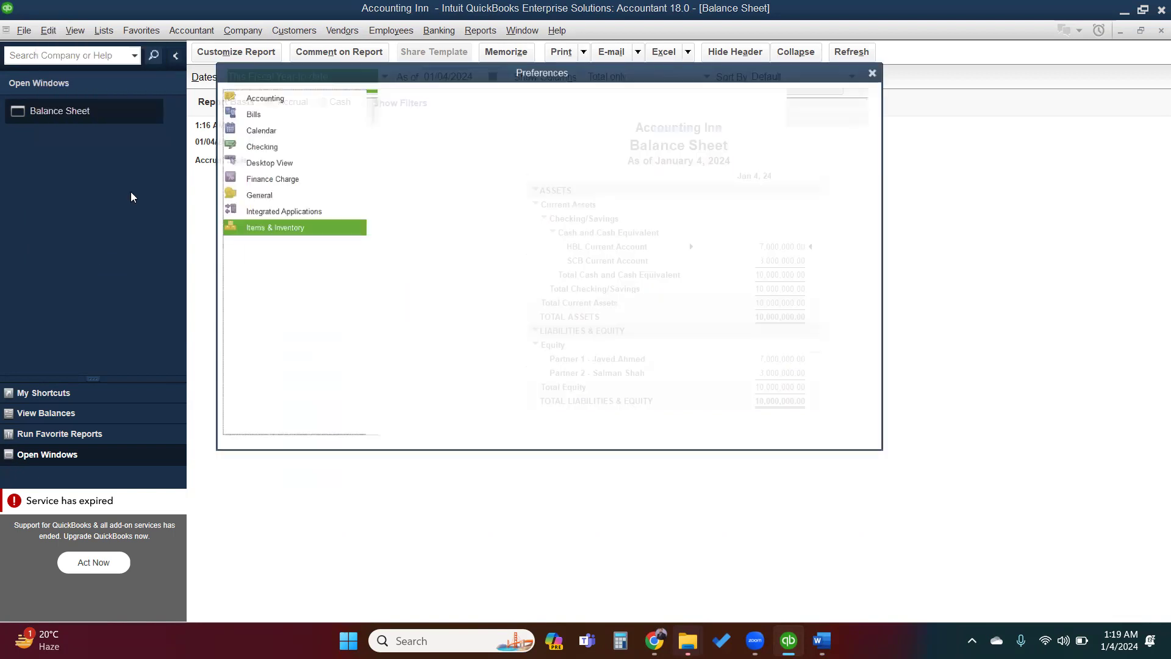
{"action": "left_click", "coordinate": [256, 95]}
{"action": "left_click", "coordinate": [255, 112]}
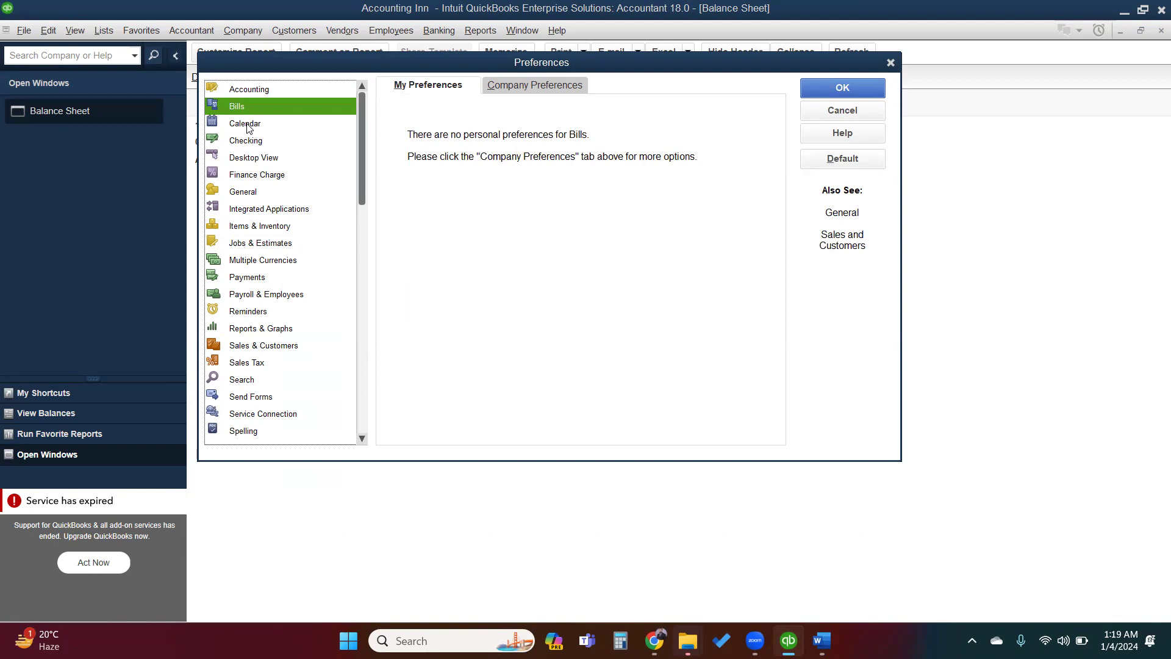
{"action": "left_click", "coordinate": [245, 124]}
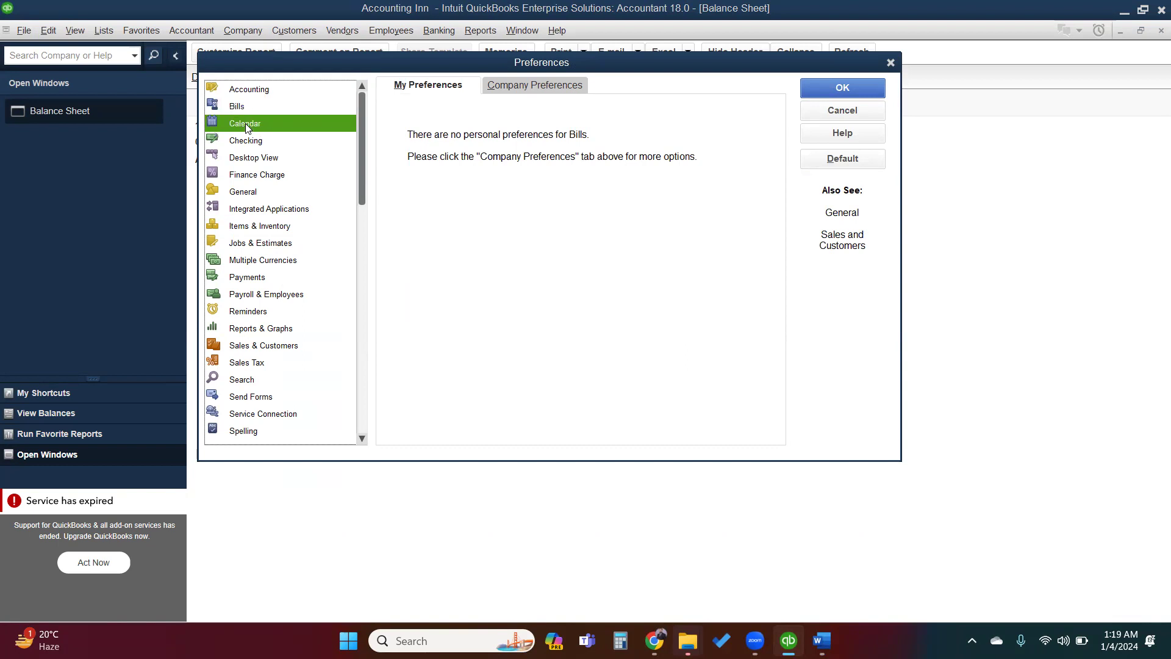
{"action": "left_click", "coordinate": [578, 87]}
{"action": "left_click", "coordinate": [464, 89]}
{"action": "left_click", "coordinate": [495, 83]}
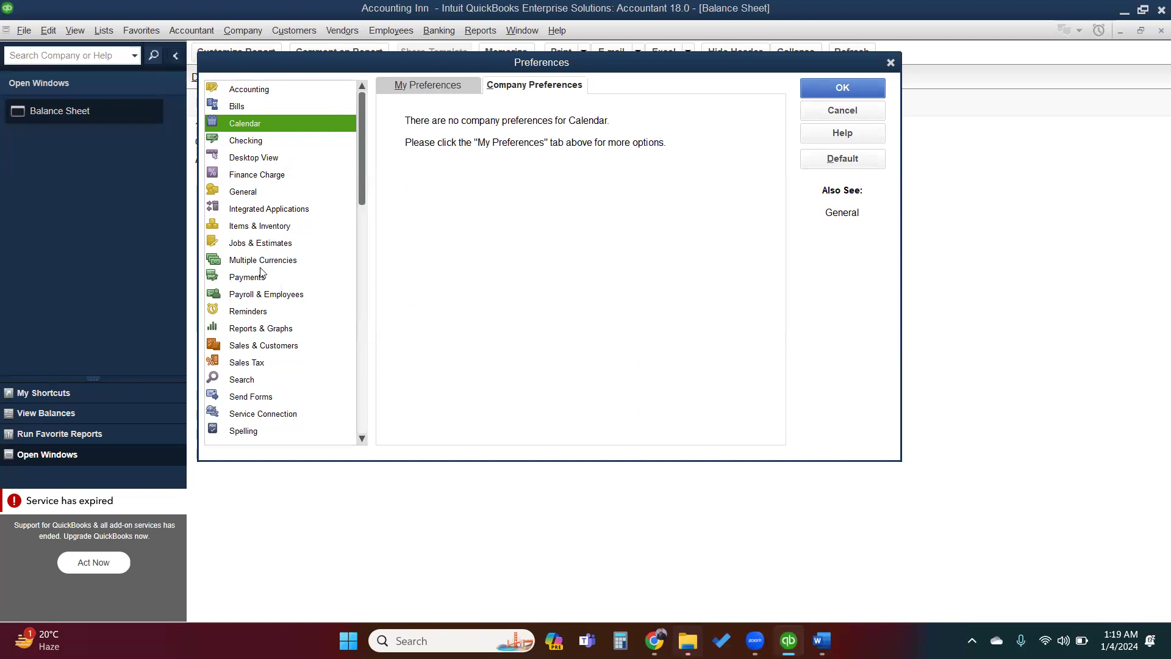
Step: Activate inventory and purchase orders in the company's Items & Inventory preferences, allowing all open windows to close
{"action": "left_click", "coordinate": [269, 229]}
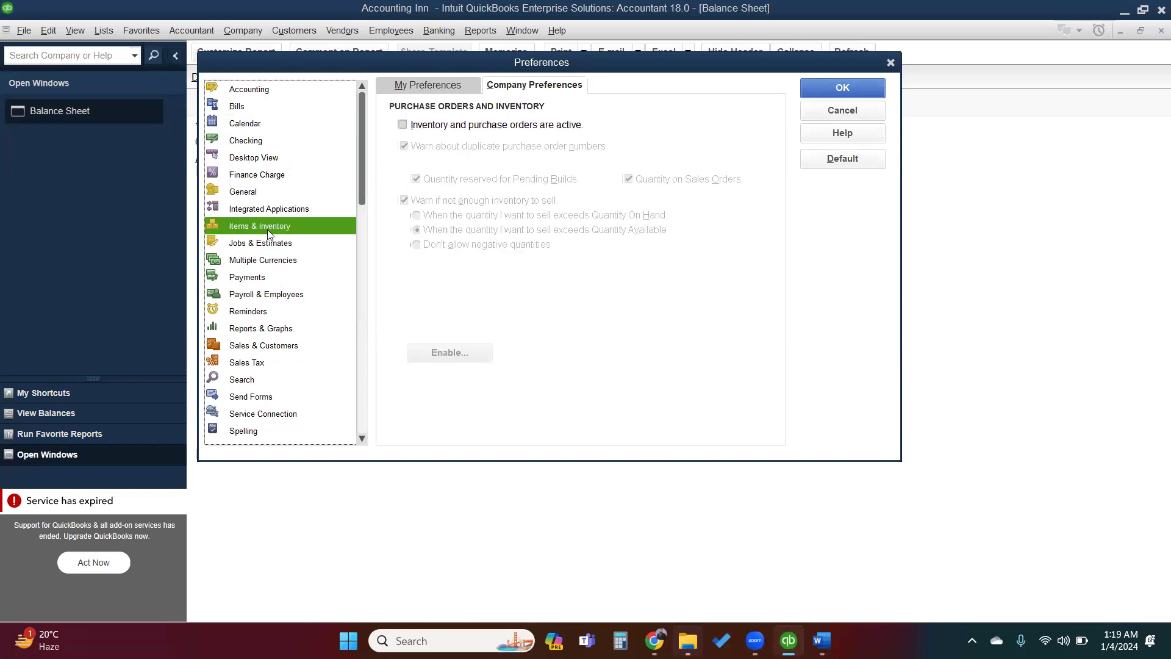
{"action": "left_click", "coordinate": [442, 87]}
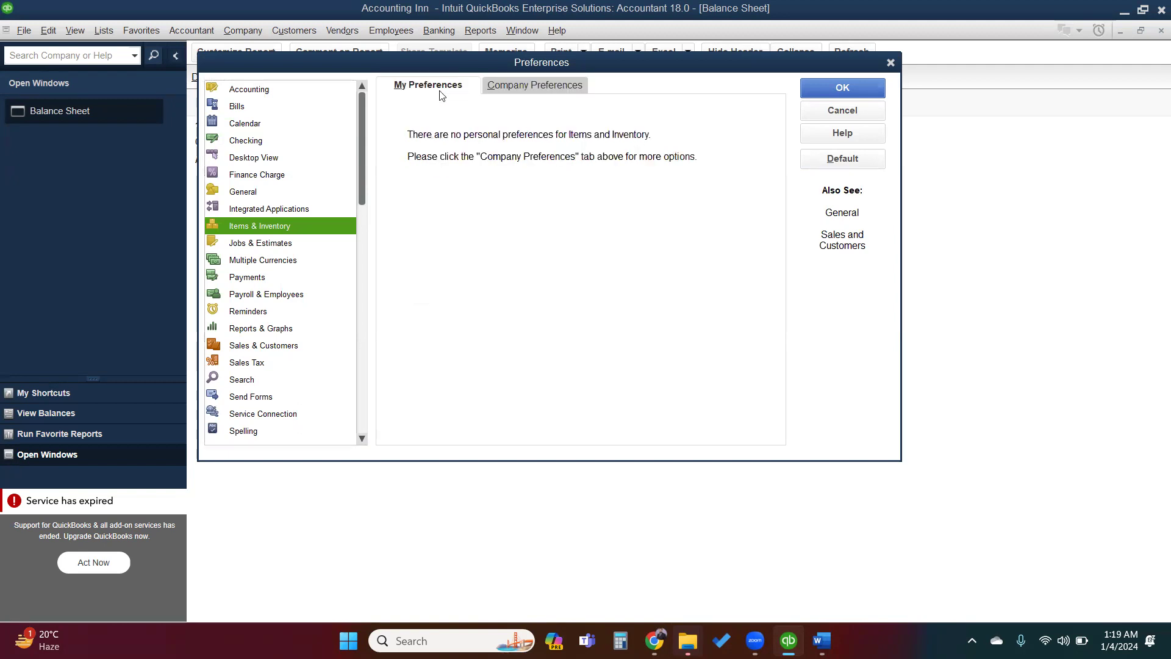
{"action": "left_click", "coordinate": [534, 84]}
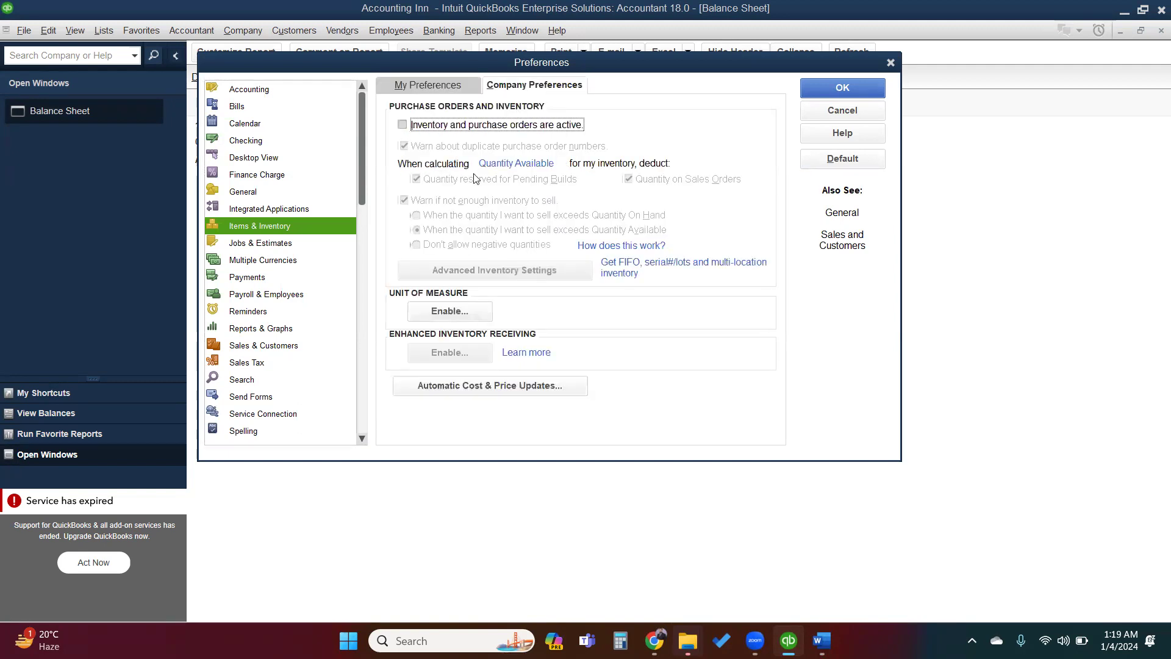
{"action": "left_click", "coordinate": [403, 125]}
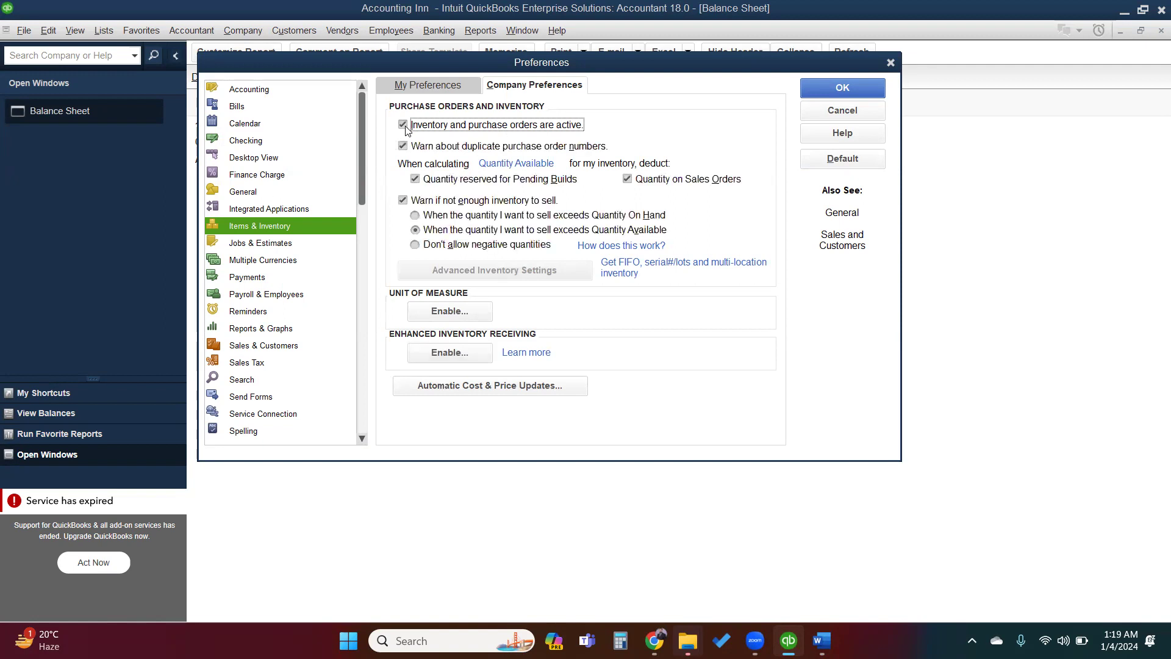
{"action": "left_click", "coordinate": [878, 94]}
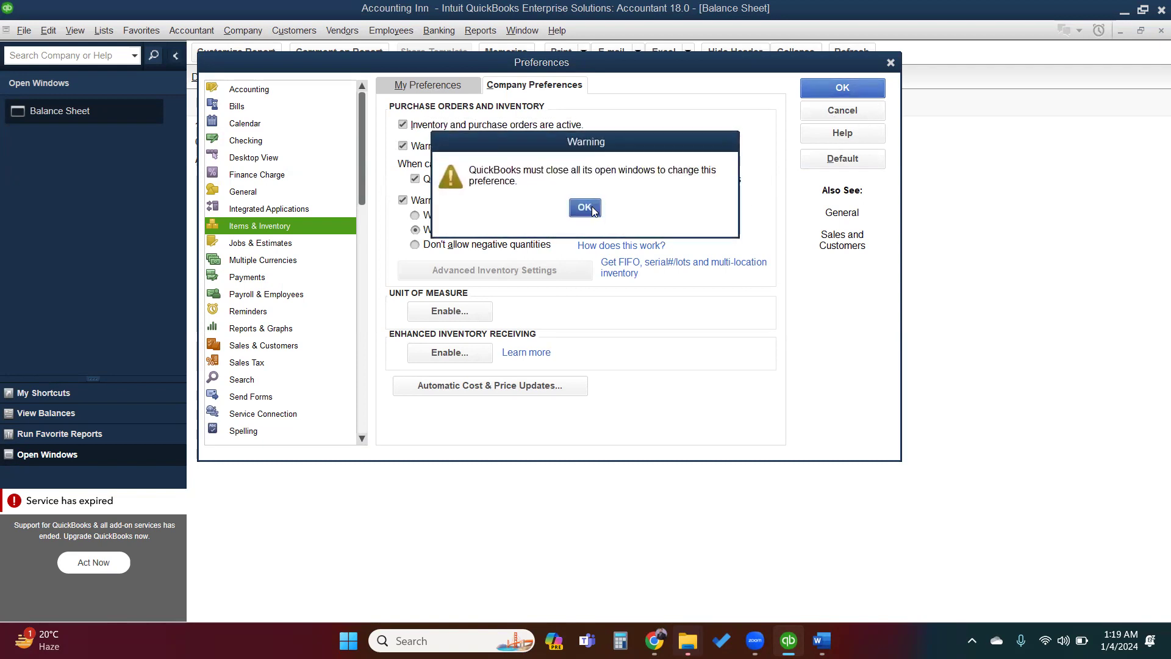
{"action": "left_click", "coordinate": [592, 209]}
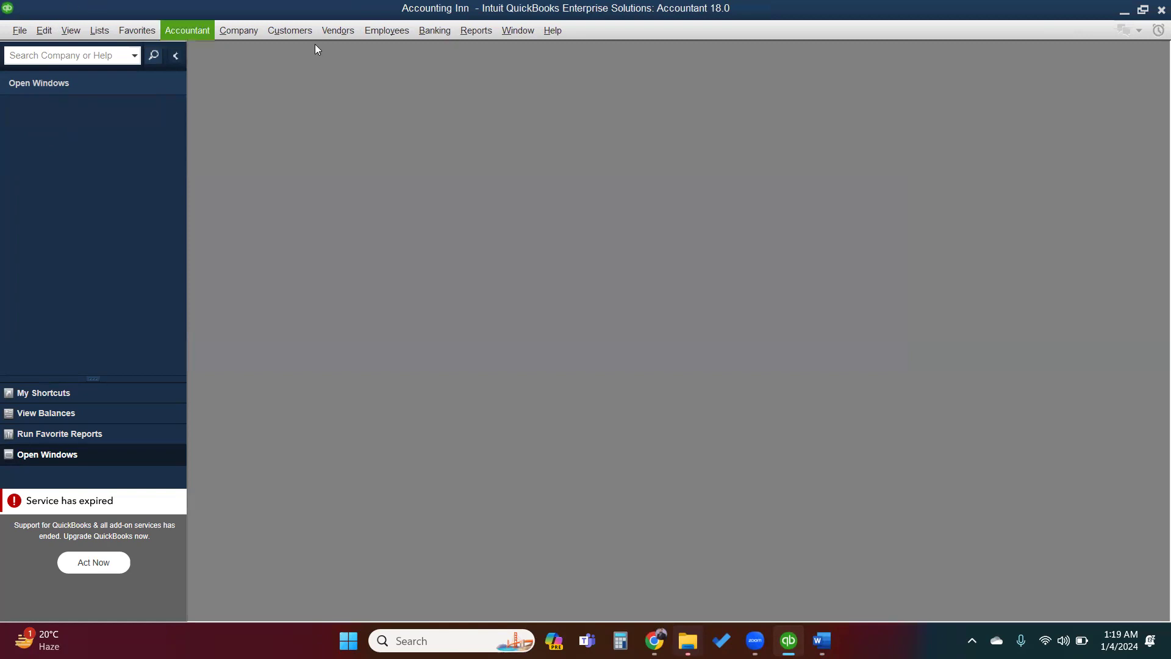
Step: Open the standard Balance Sheet report and enlarge it to fill the workspace
{"action": "left_click", "coordinate": [475, 30]}
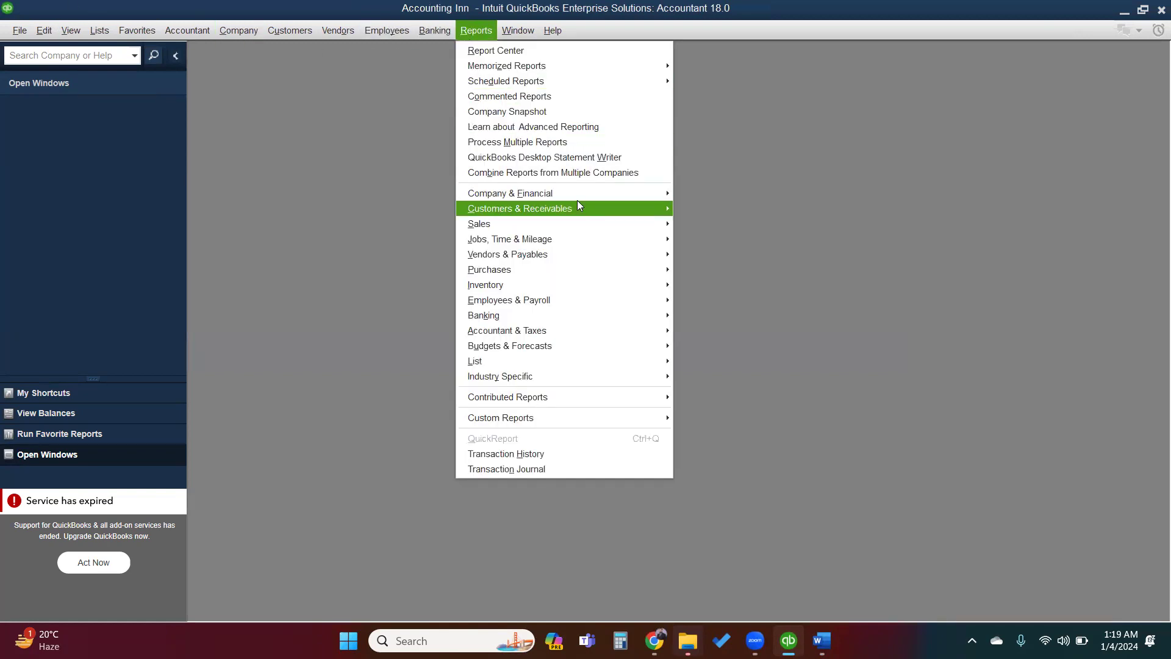
{"action": "mouse_move", "coordinate": [628, 194]}
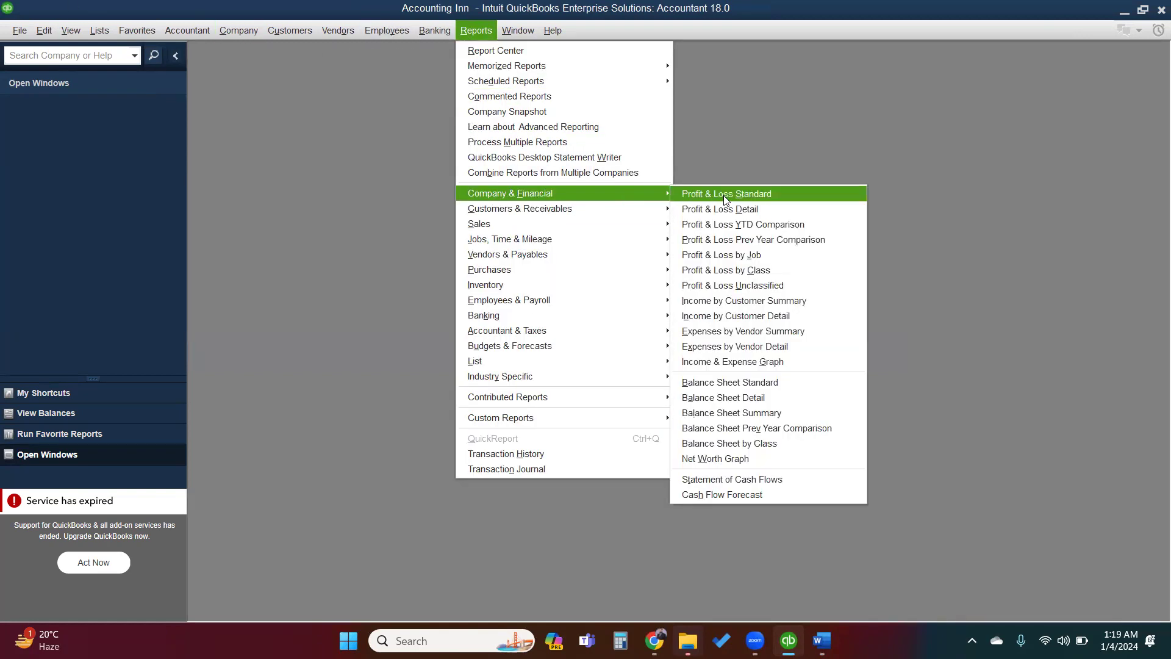
{"action": "left_click", "coordinate": [803, 382]}
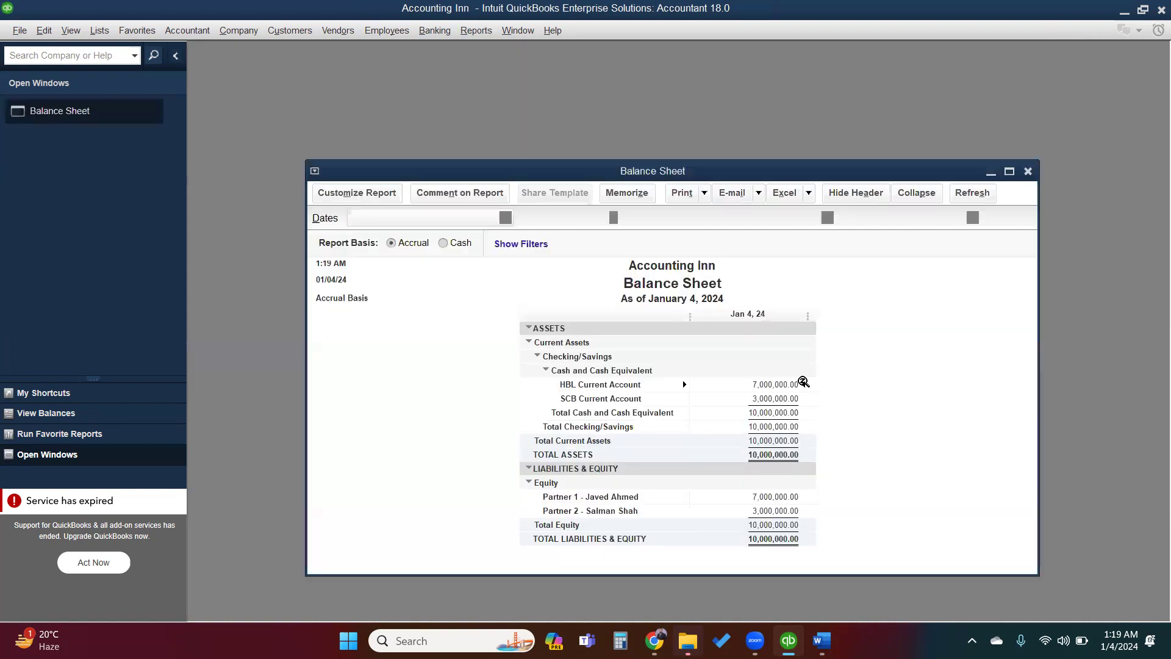
{"action": "left_click", "coordinate": [1010, 172]}
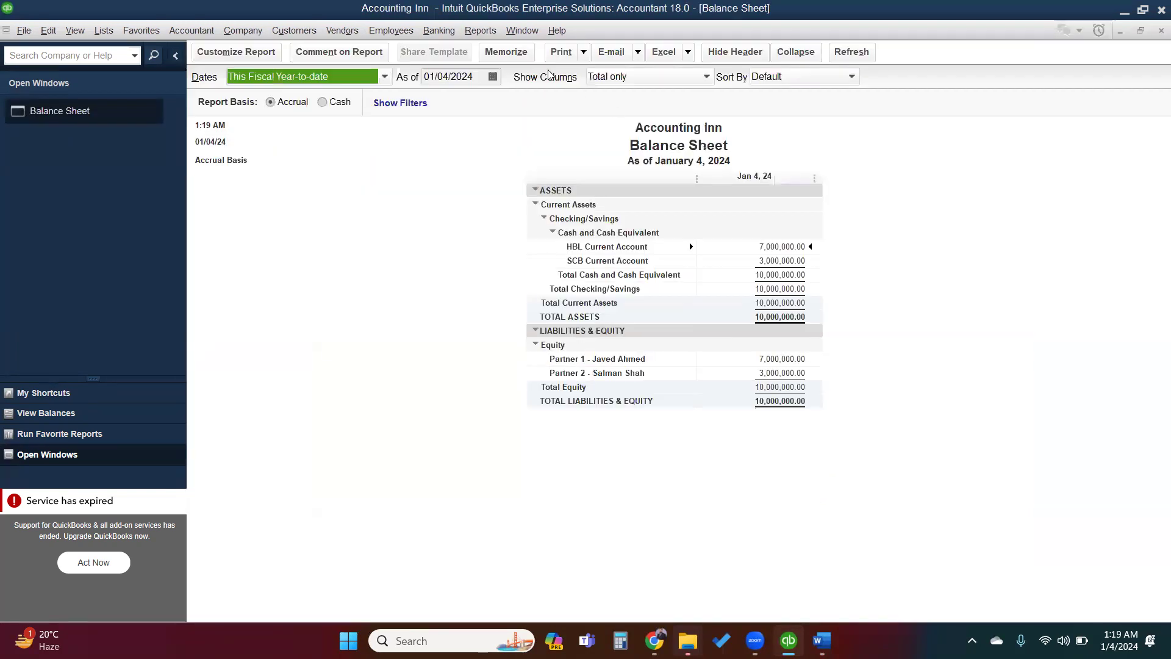
Step: Start a new bill for the vendor Kaka Brothers and set the bill date to 01/05/2024
{"action": "left_click", "coordinate": [334, 32]}
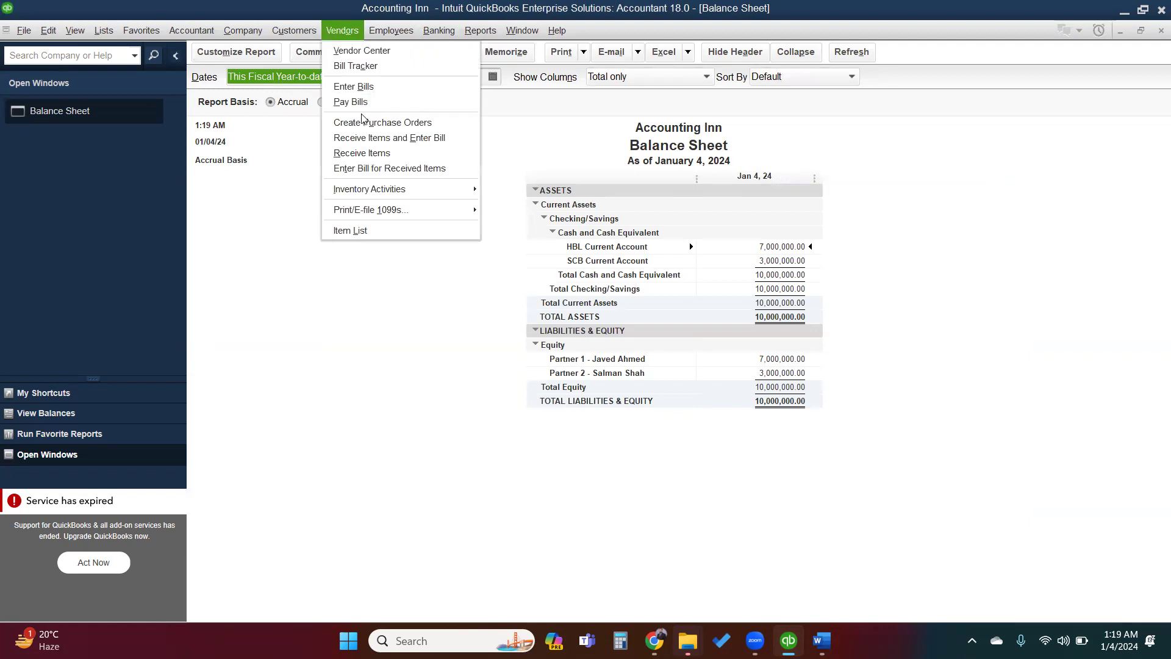
{"action": "left_click", "coordinate": [359, 86]}
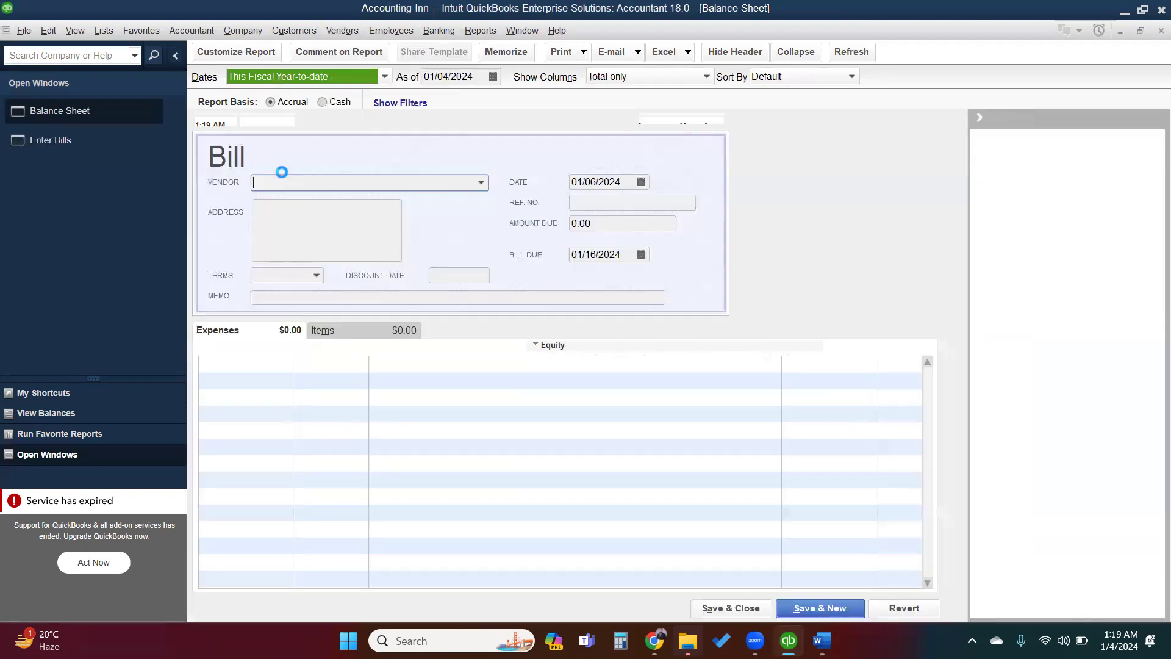
{"action": "type", "text": "ka Brothers"}
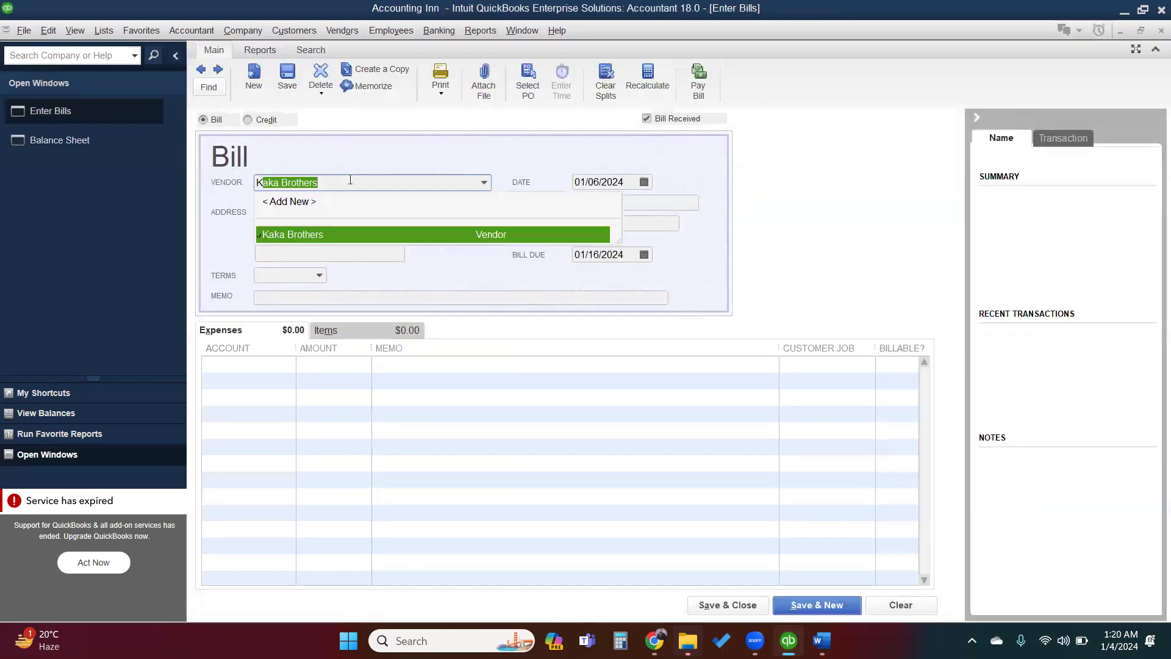
{"action": "key", "text": "Tab"}
{"action": "key", "text": "minus"}
{"action": "key", "text": "Tab"}
{"action": "key", "text": "Tab"}
{"action": "key", "text": "Tab"}
Step: Check the purchase wording in the Word document and enter "ICMAP 20 Managerial Level Books" as the bill's memo
{"action": "key", "text": "alt+Tab"}
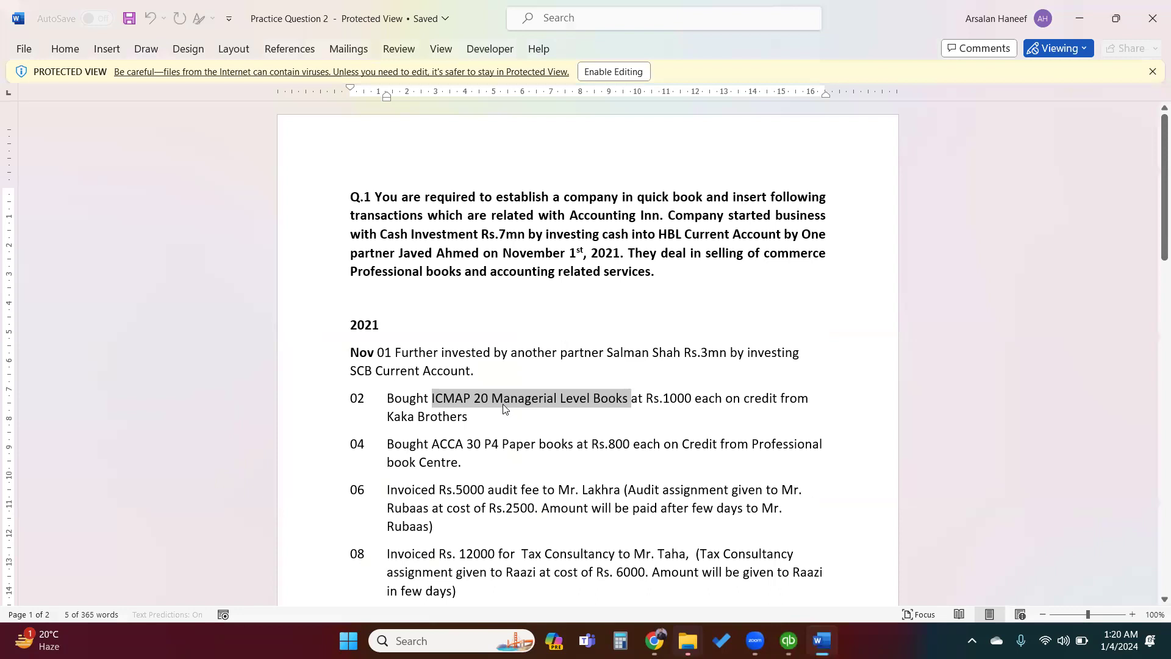
{"action": "key", "text": "alt+Tab"}
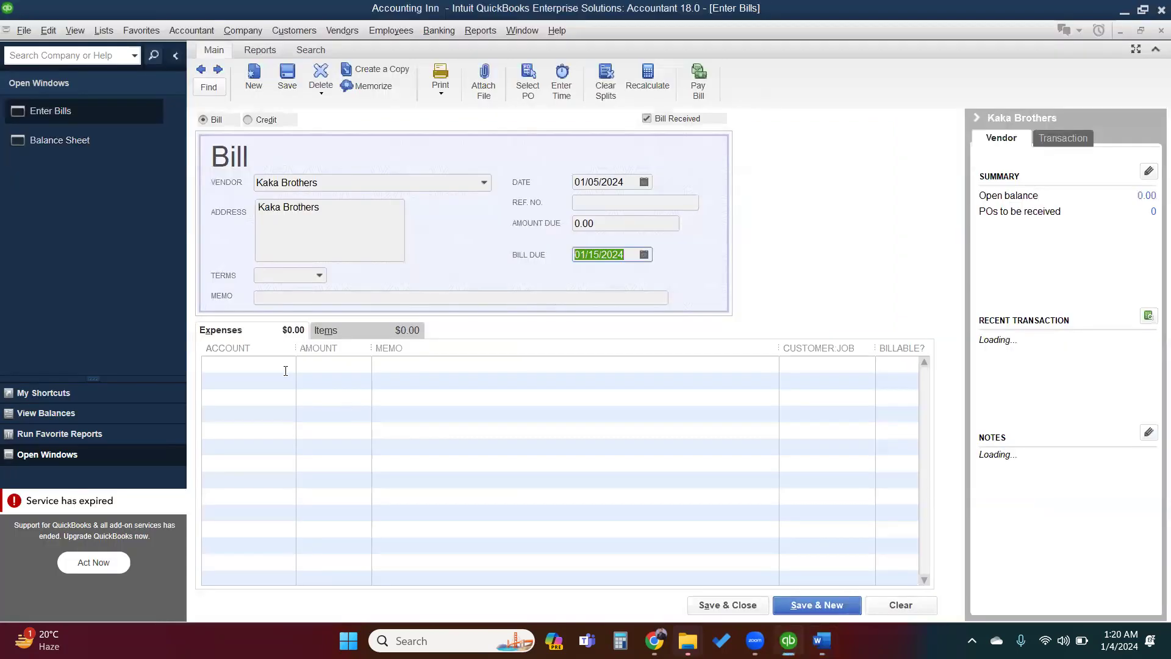
{"action": "left_click", "coordinate": [300, 297]}
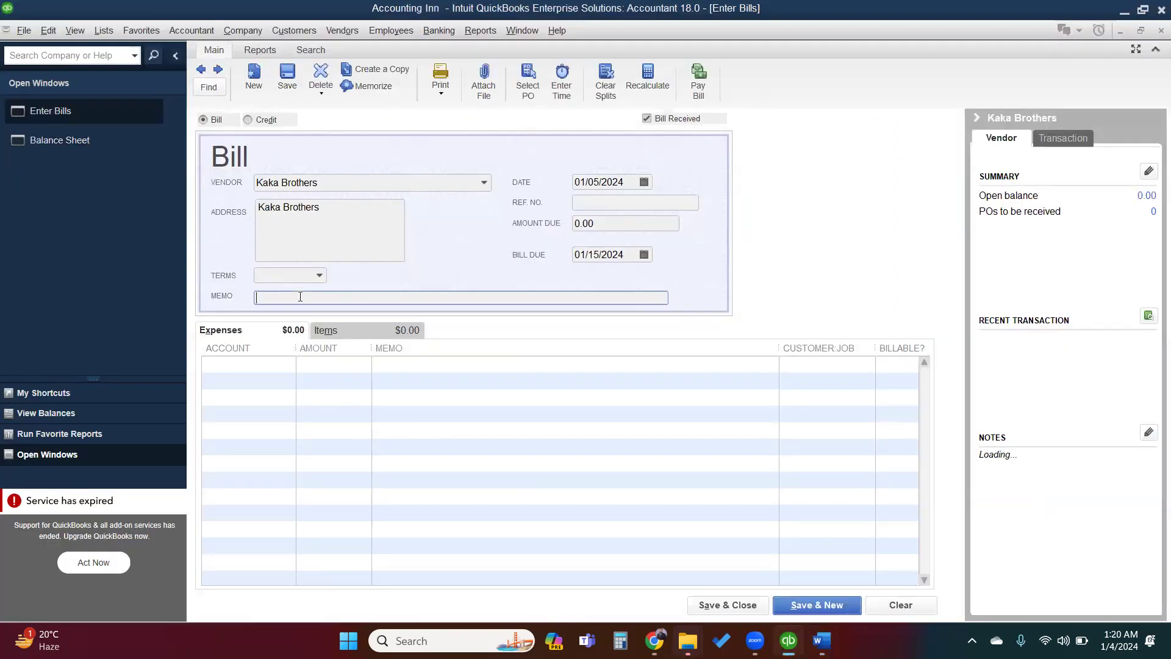
{"action": "type", "text": "ICMAP 20 Managerial Level Books"}
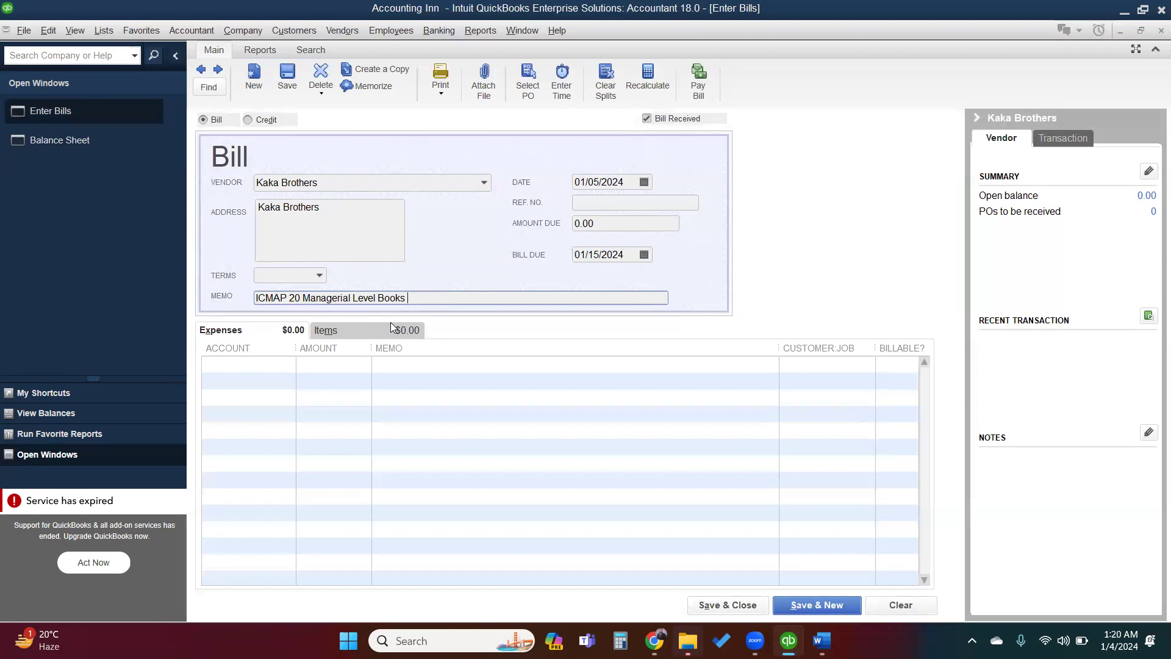
Step: Enter "ICMAP-Managerial Level Books" on the bill's first item line and begin adding it as a new Inventory Part item
{"action": "left_click", "coordinate": [269, 363]}
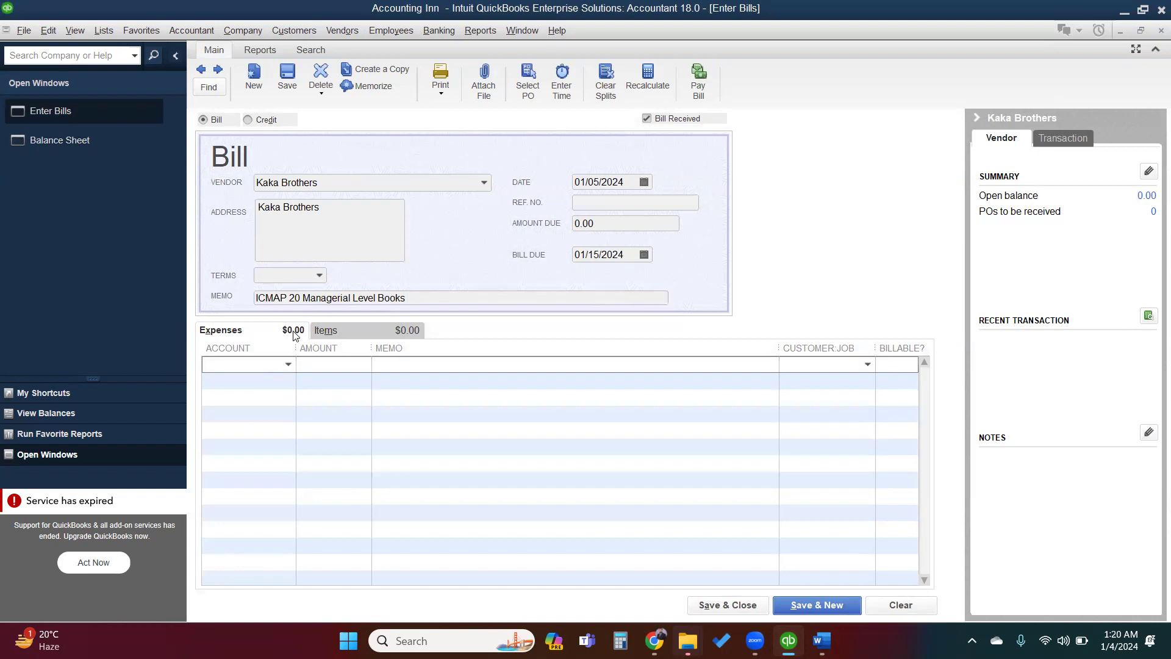
{"action": "left_click", "coordinate": [322, 332]}
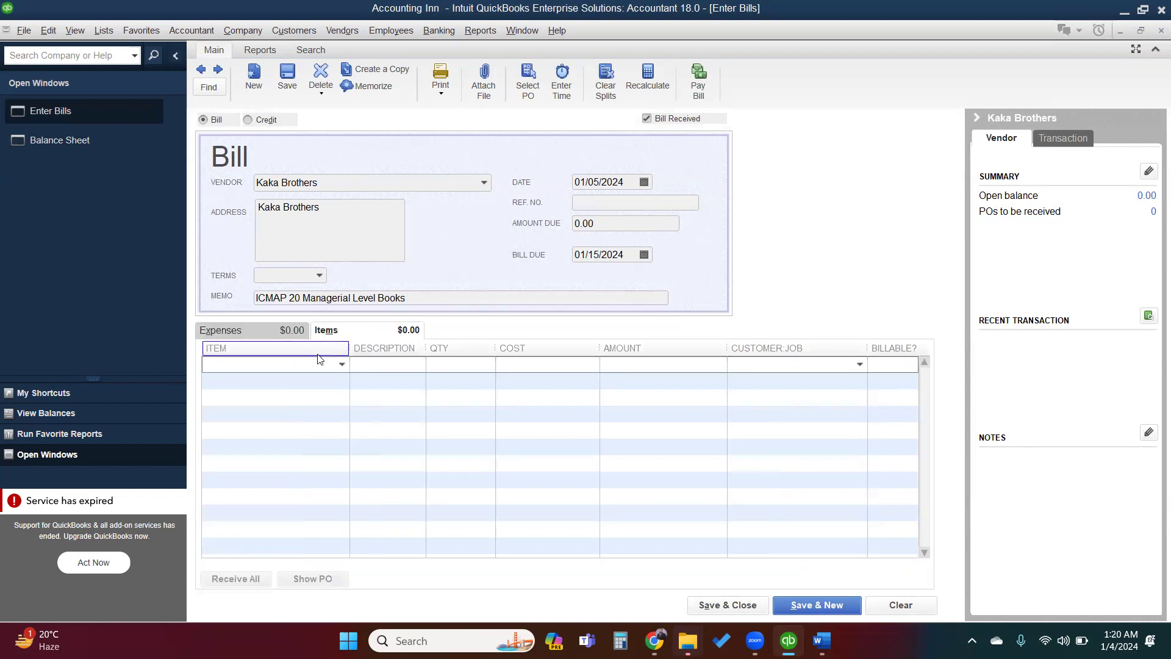
{"action": "type", "text": "ICMAP 20 Managerial Level Books"}
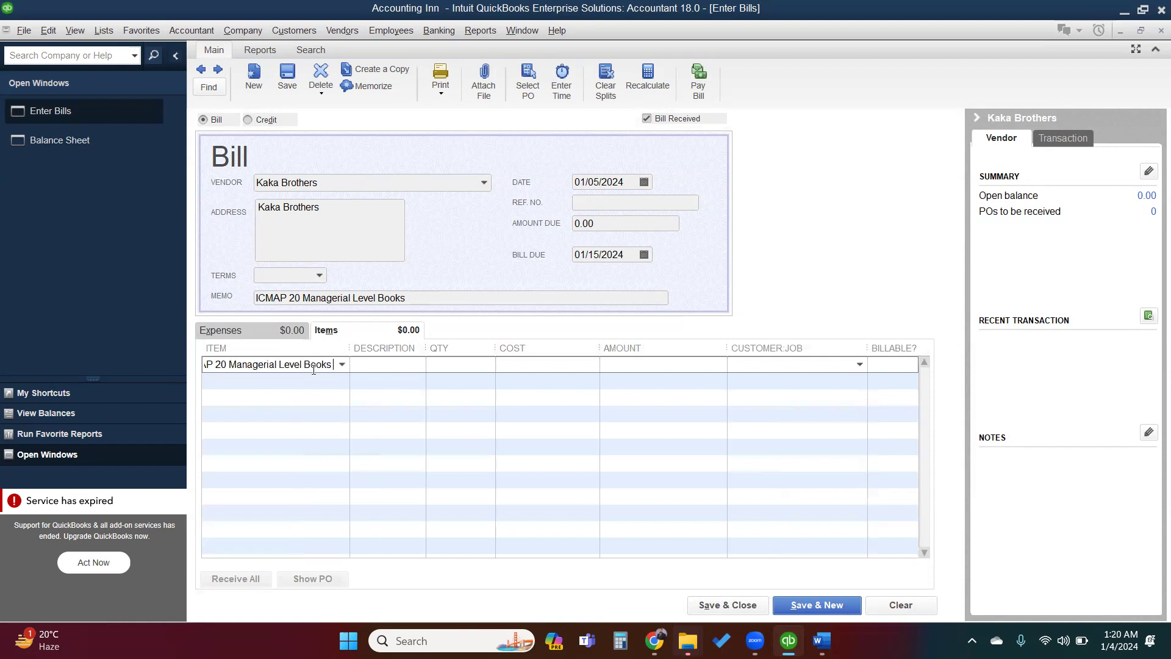
{"action": "key", "text": "BackSpace"}
{"action": "key", "text": "BackSpace"}
{"action": "key", "text": "BackSpace"}
{"action": "key", "text": "BackSpace"}
{"action": "type", "text": "-"}
{"action": "key", "text": "Tab"}
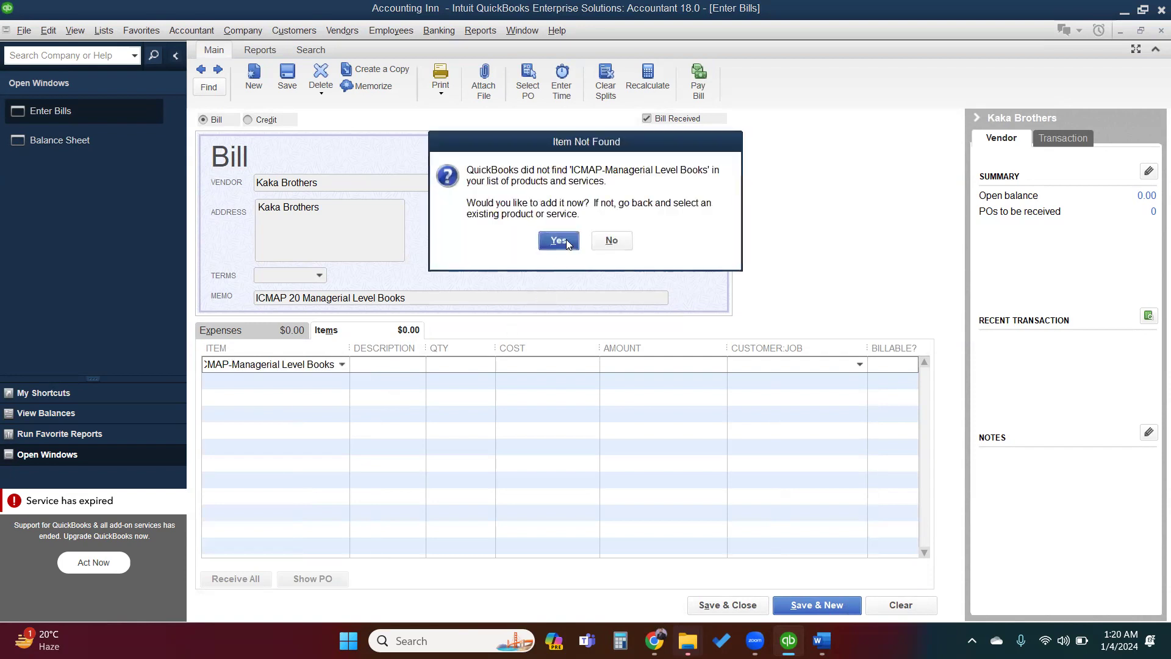
{"action": "left_click", "coordinate": [568, 244]}
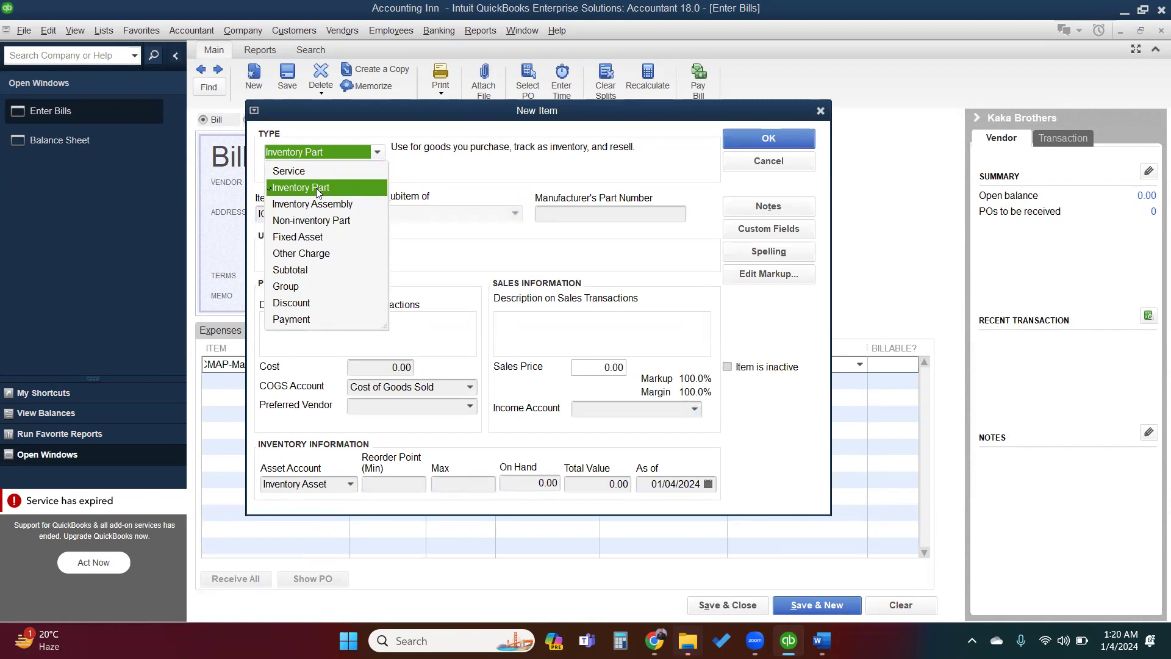
{"action": "left_click", "coordinate": [317, 193]}
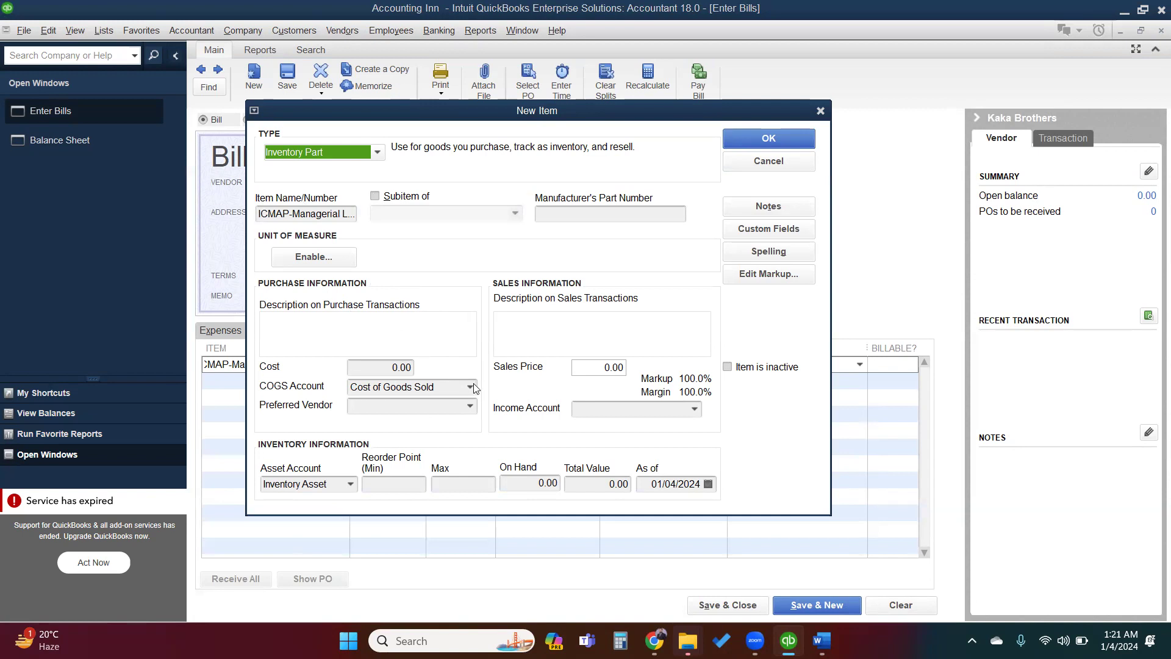
Step: Review the practice question in Word and set the new item's COGS account to Commerce Books under Cost of Goods Sold
{"action": "key", "text": "alt+Tab"}
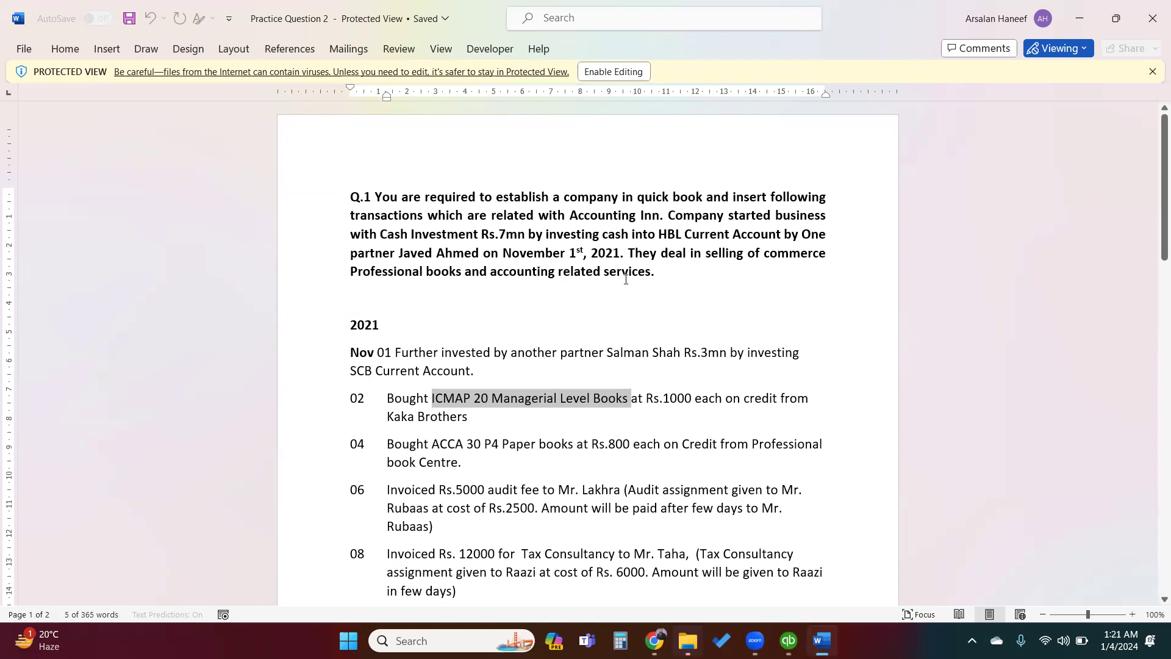
{"action": "key", "text": "alt+Tab"}
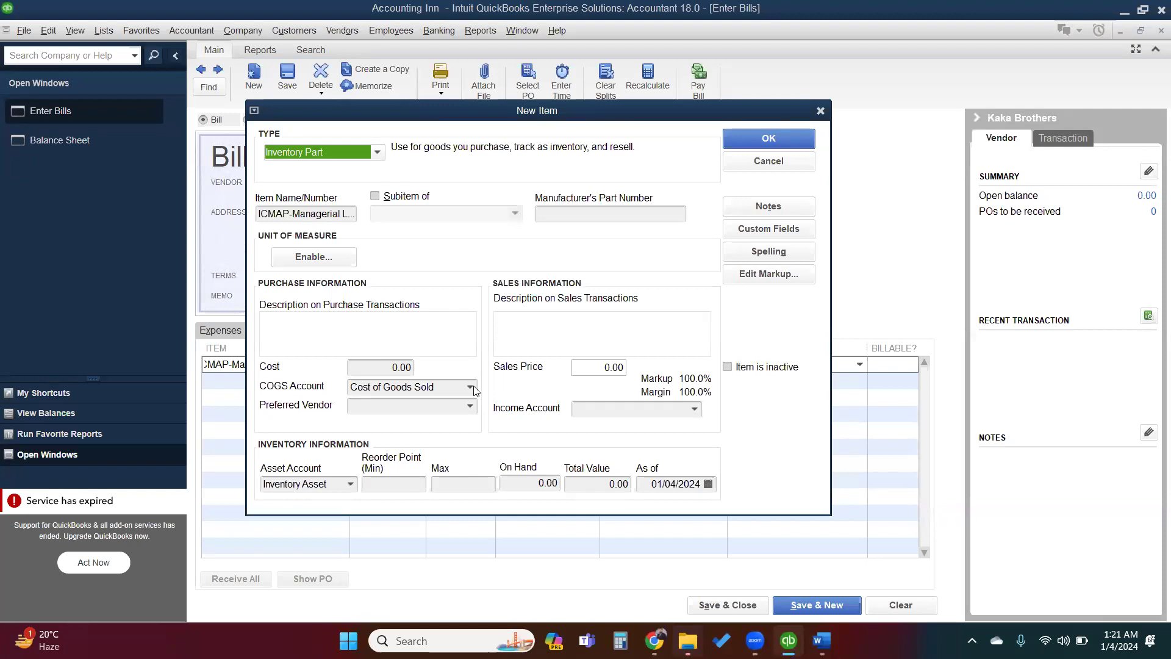
{"action": "key", "text": "alt+Tab"}
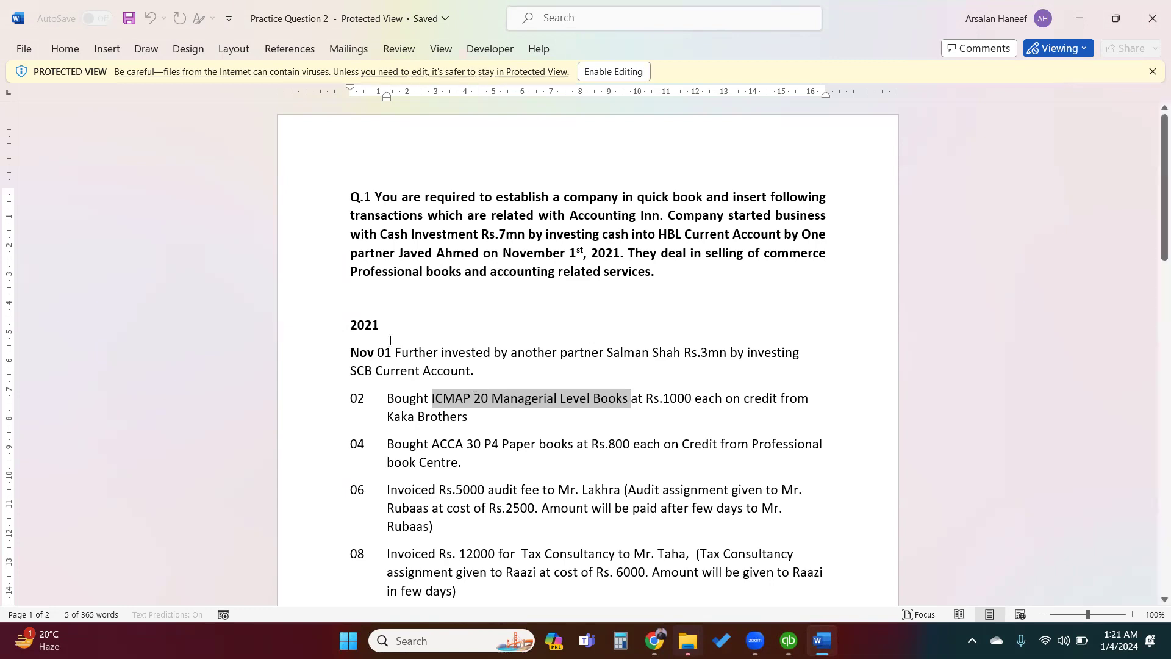
{"action": "key", "text": "alt+Tab"}
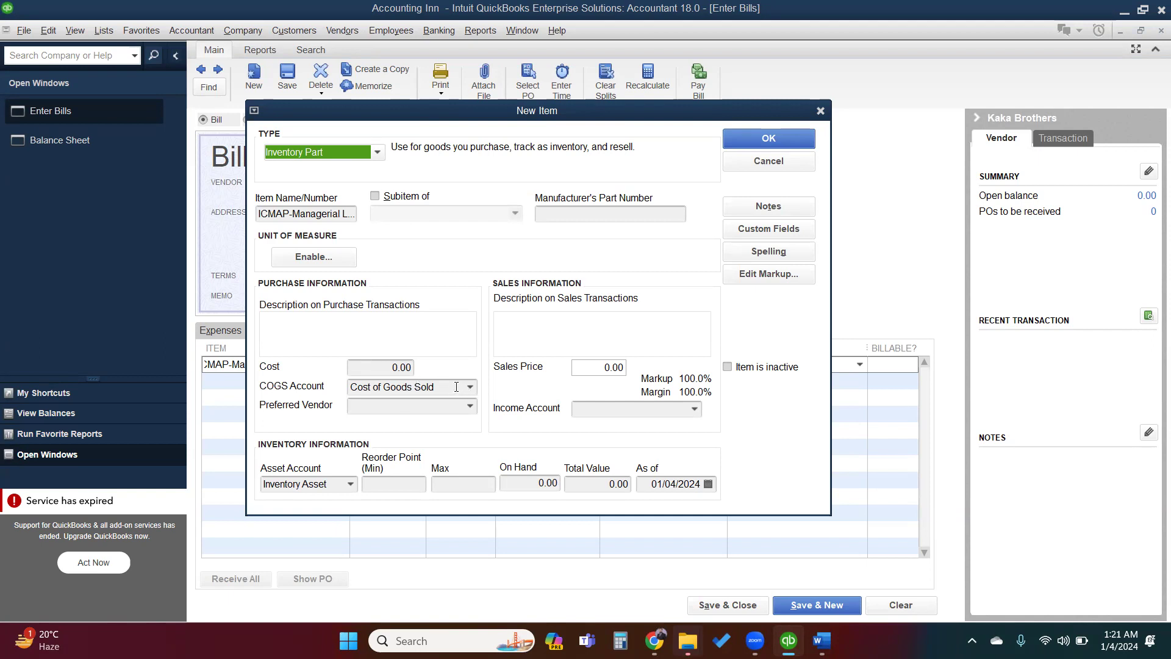
{"action": "left_click_drag", "start_coordinate": [456, 386], "coordinate": [310, 384]}
{"action": "type", "text": "Bo"}
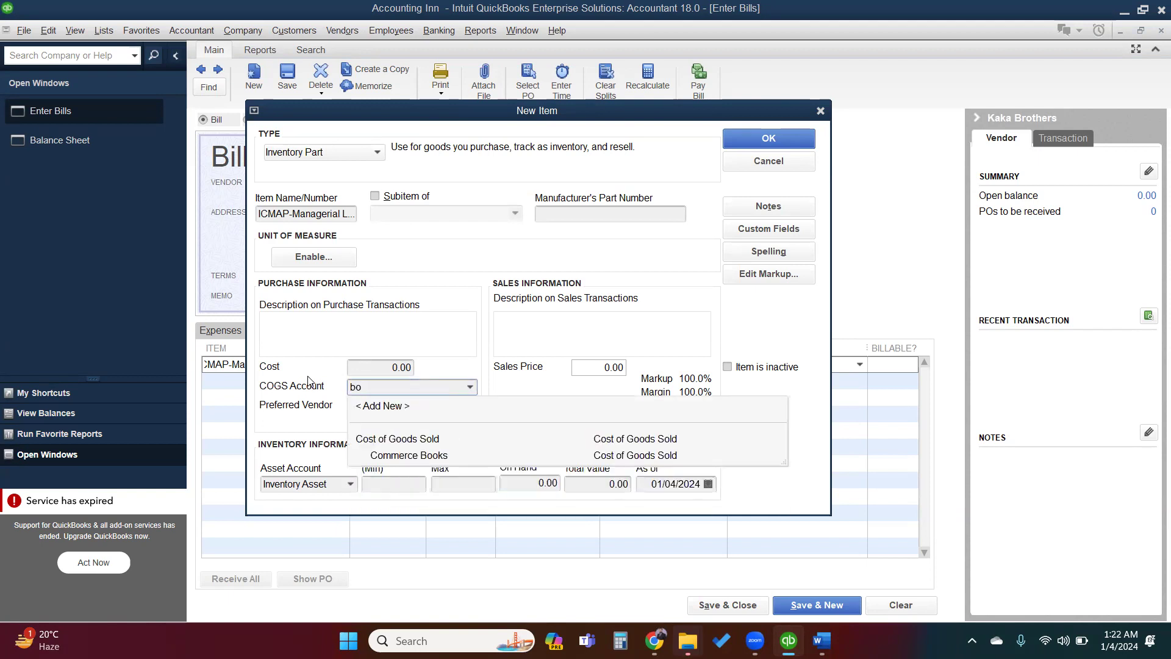
{"action": "left_click", "coordinate": [409, 456]}
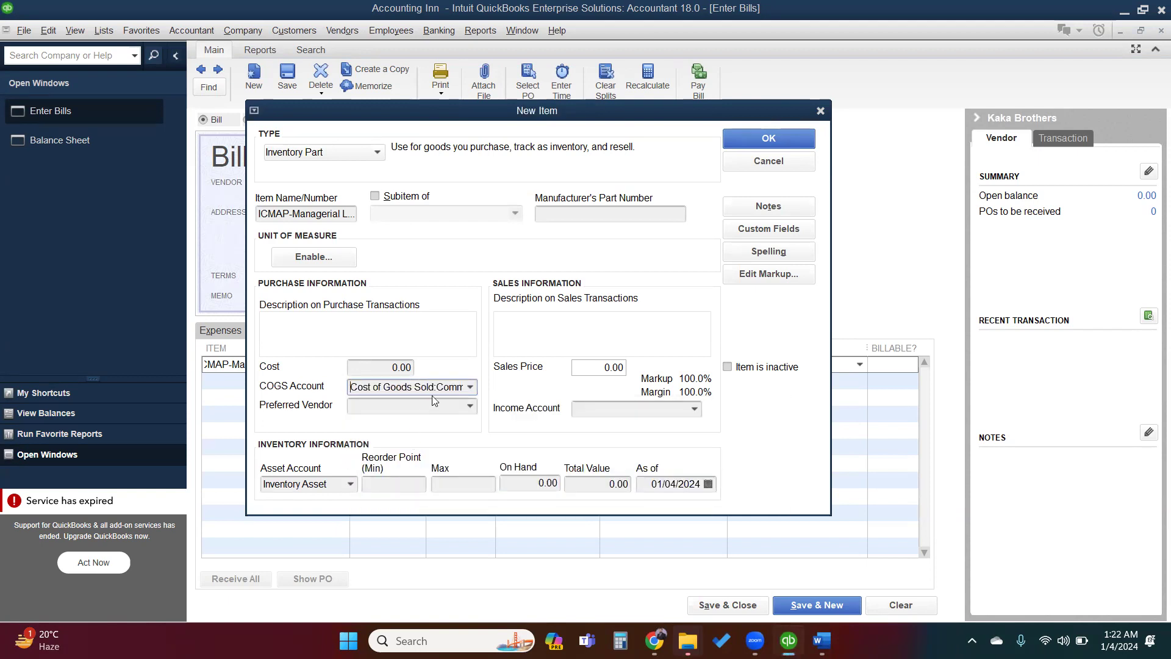
{"action": "left_click", "coordinate": [471, 387]}
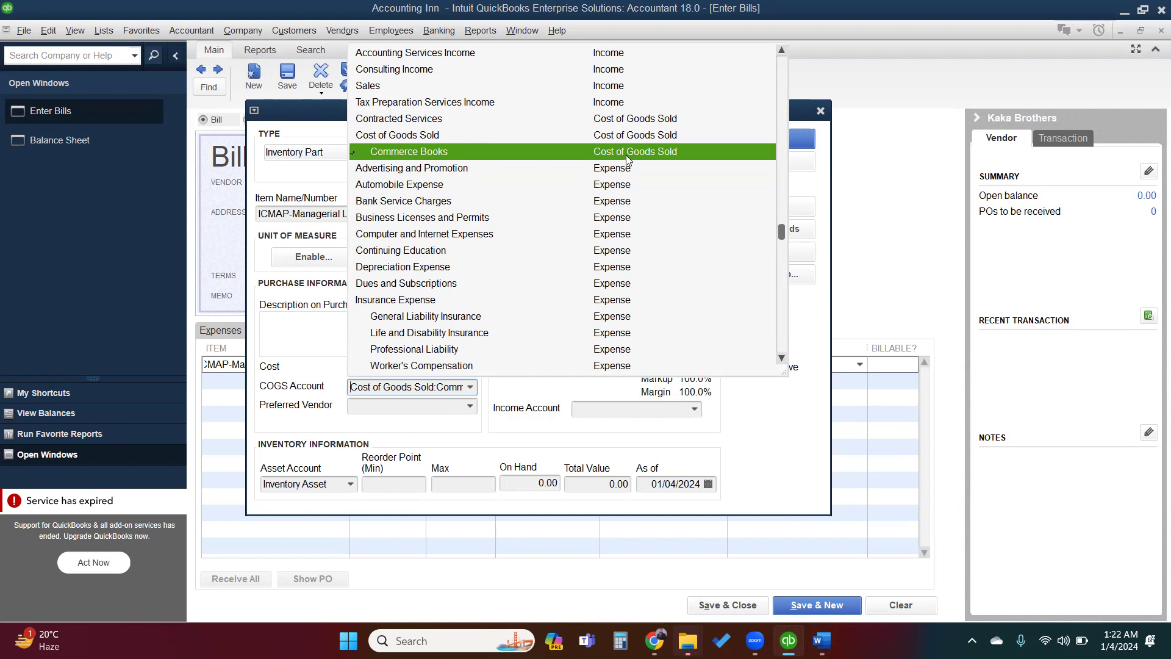
{"action": "left_click", "coordinate": [329, 346]}
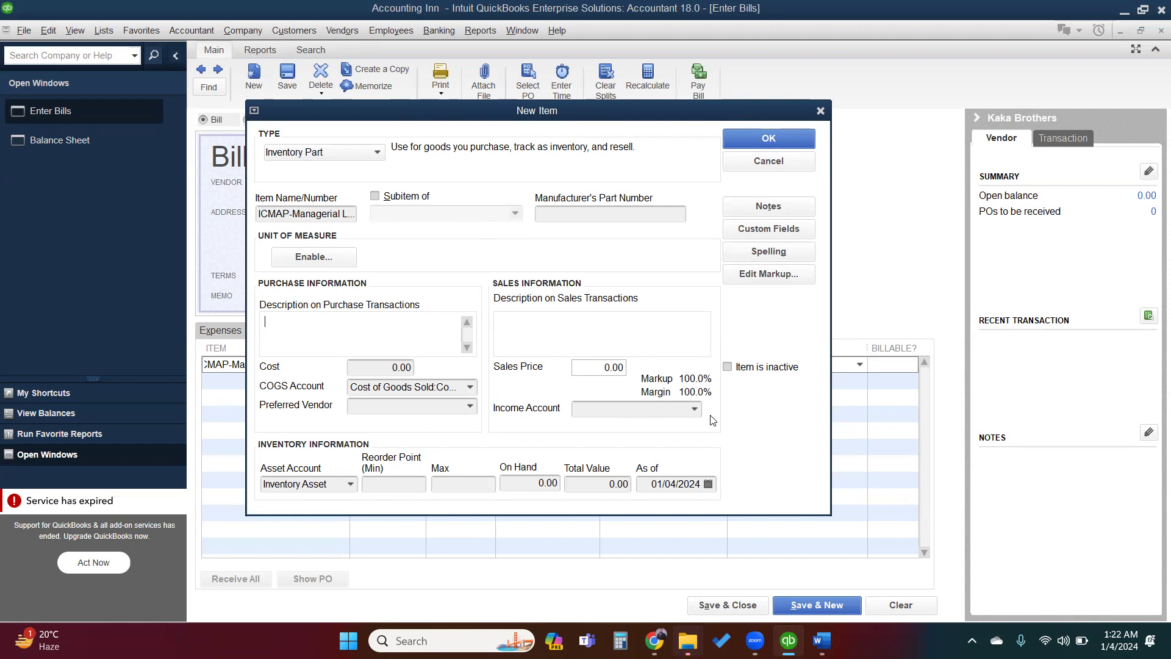
Step: Assign the Sales income account to the new item and save the item
{"action": "left_click", "coordinate": [694, 409]}
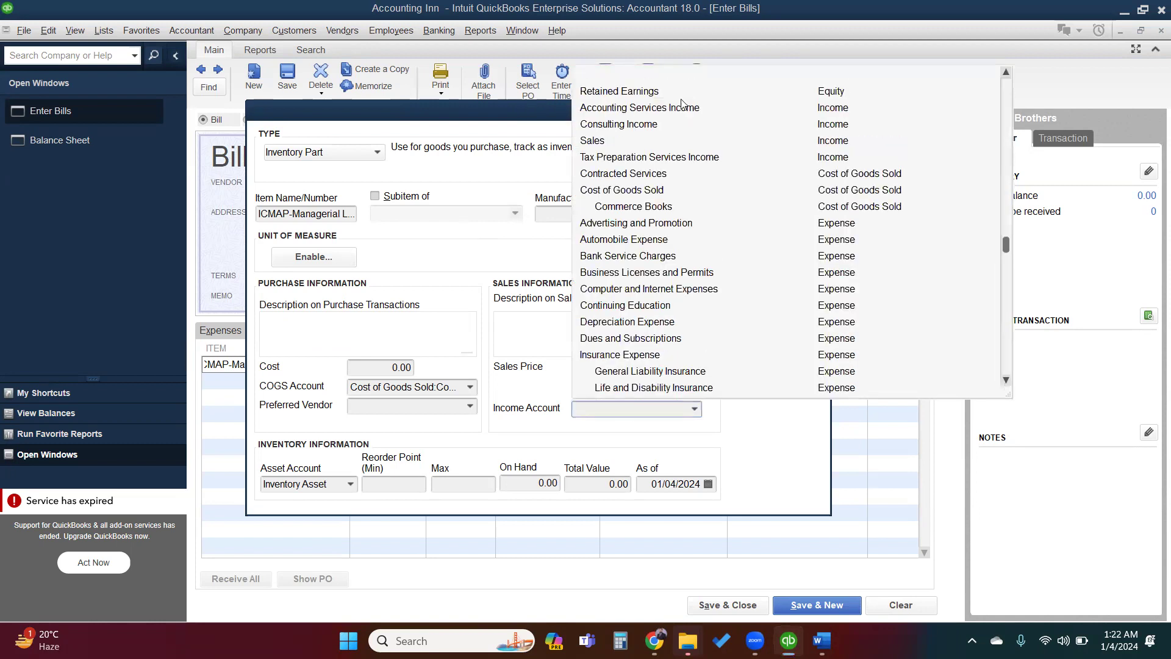
{"action": "scroll", "coordinate": [665, 107], "scroll_direction": "up", "scroll_amount": 6}
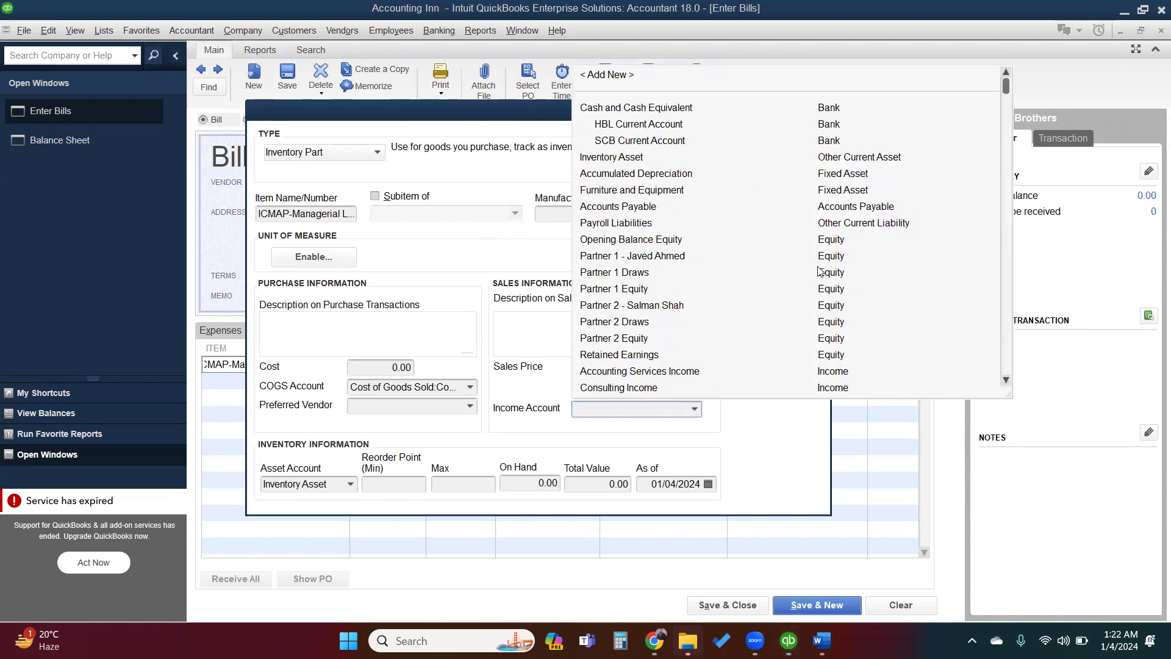
{"action": "scroll", "coordinate": [820, 271], "scroll_direction": "down", "scroll_amount": 3}
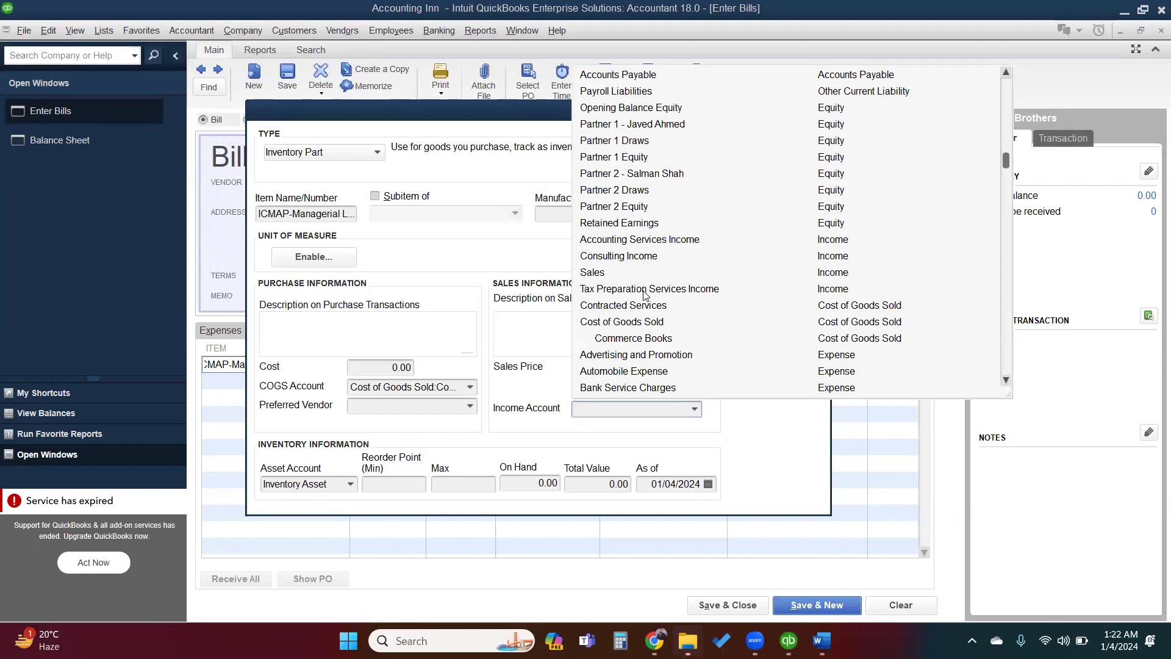
{"action": "left_click", "coordinate": [597, 276]}
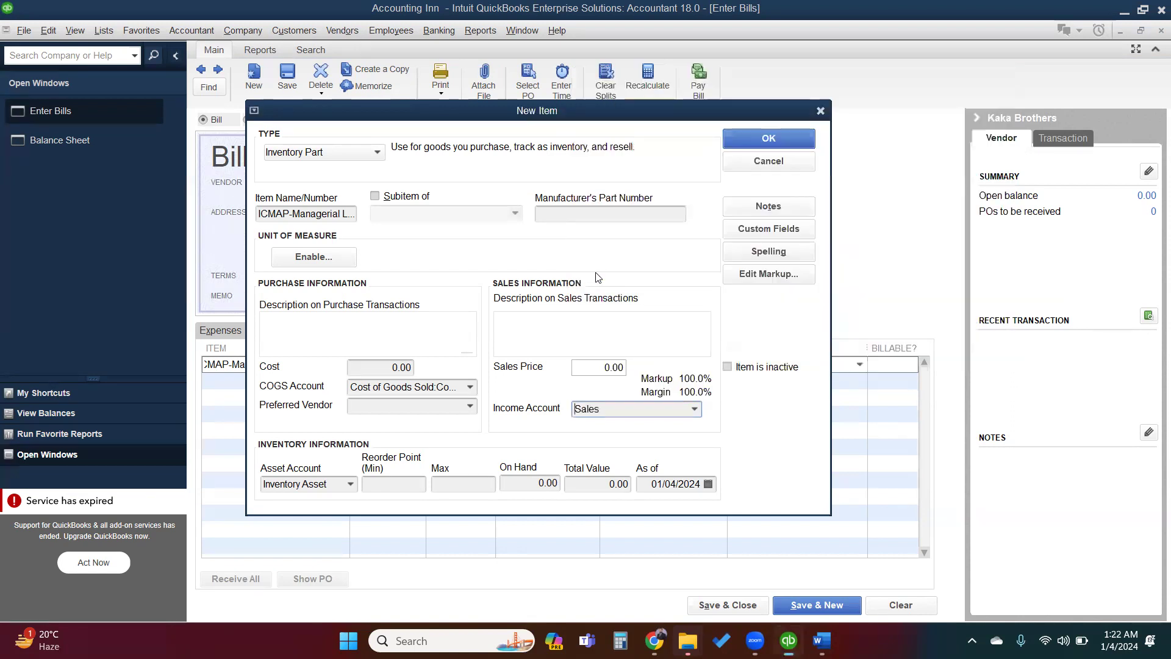
{"action": "left_click", "coordinate": [770, 143]}
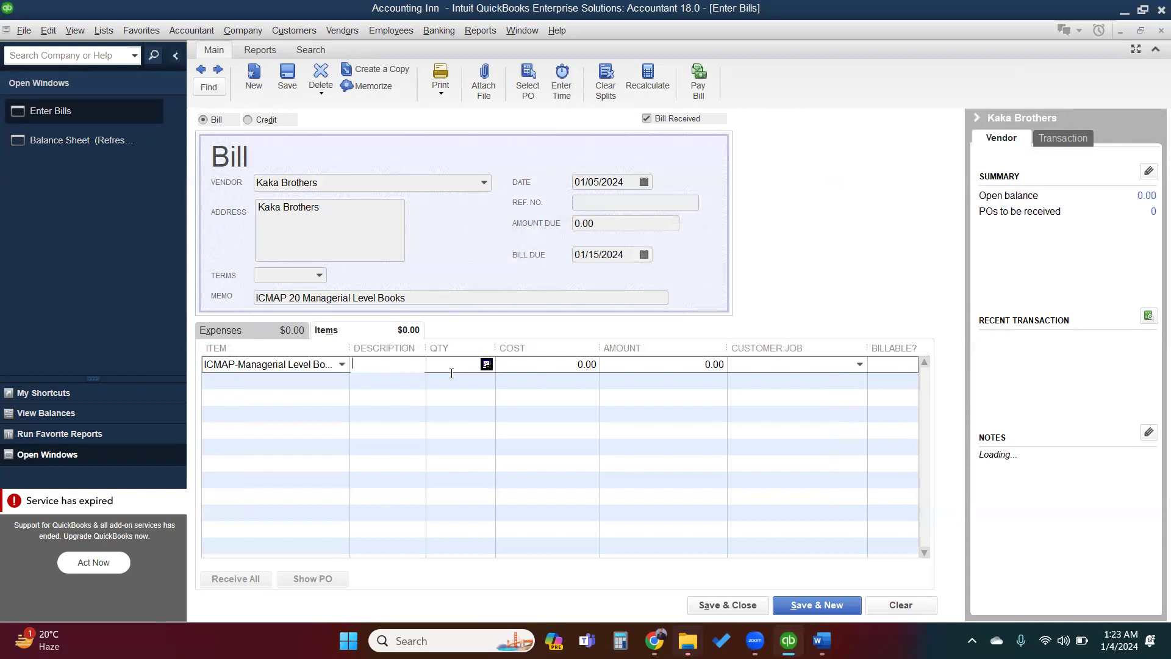
Step: Enter quantity 20 at a cost of 1000, leave the item record's cost without an update, and save and close the bill
{"action": "type", "text": "20"}
{"action": "key", "text": "Tab"}
{"action": "type", "text": "1000"}
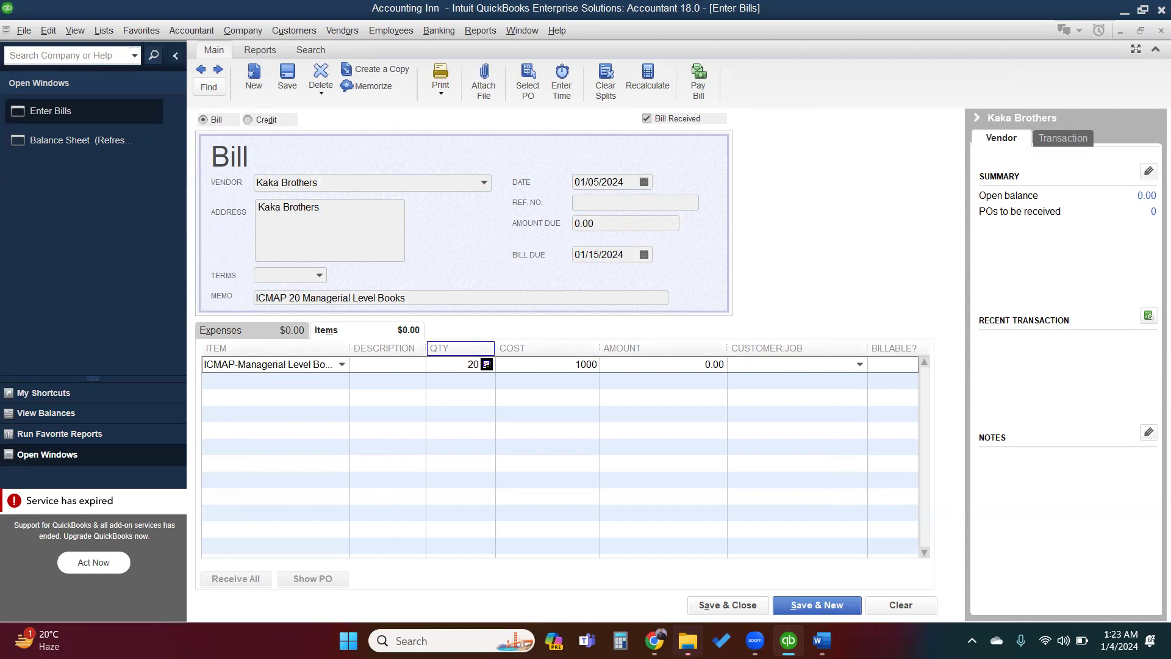
{"action": "key", "text": "Tab"}
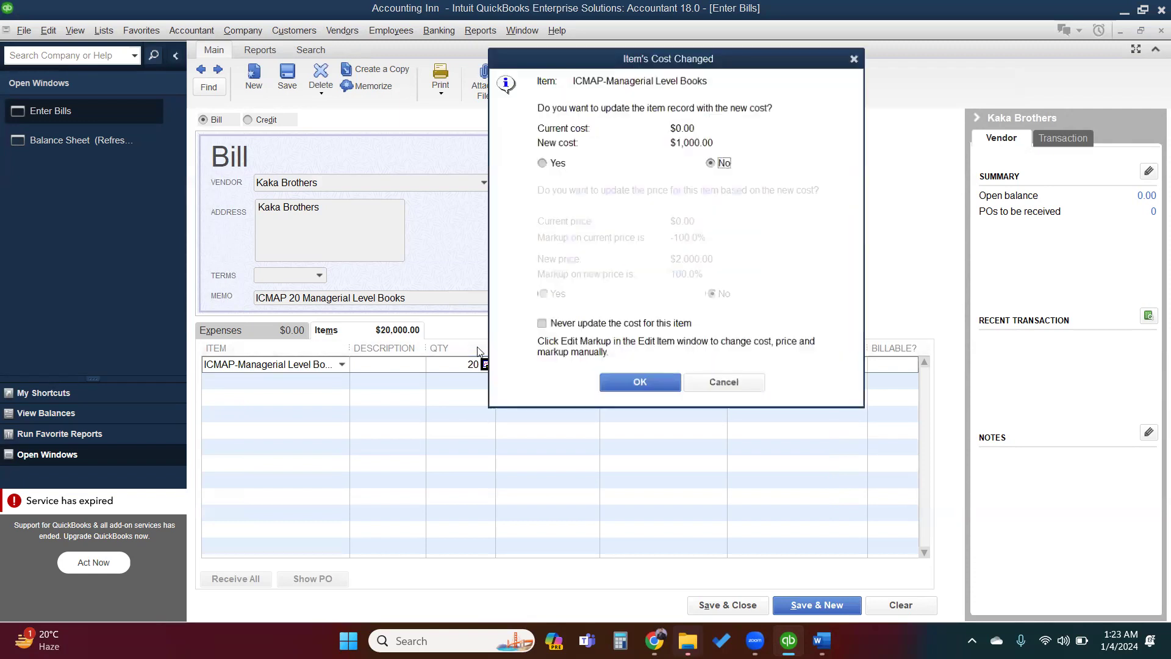
{"action": "left_click", "coordinate": [646, 383]}
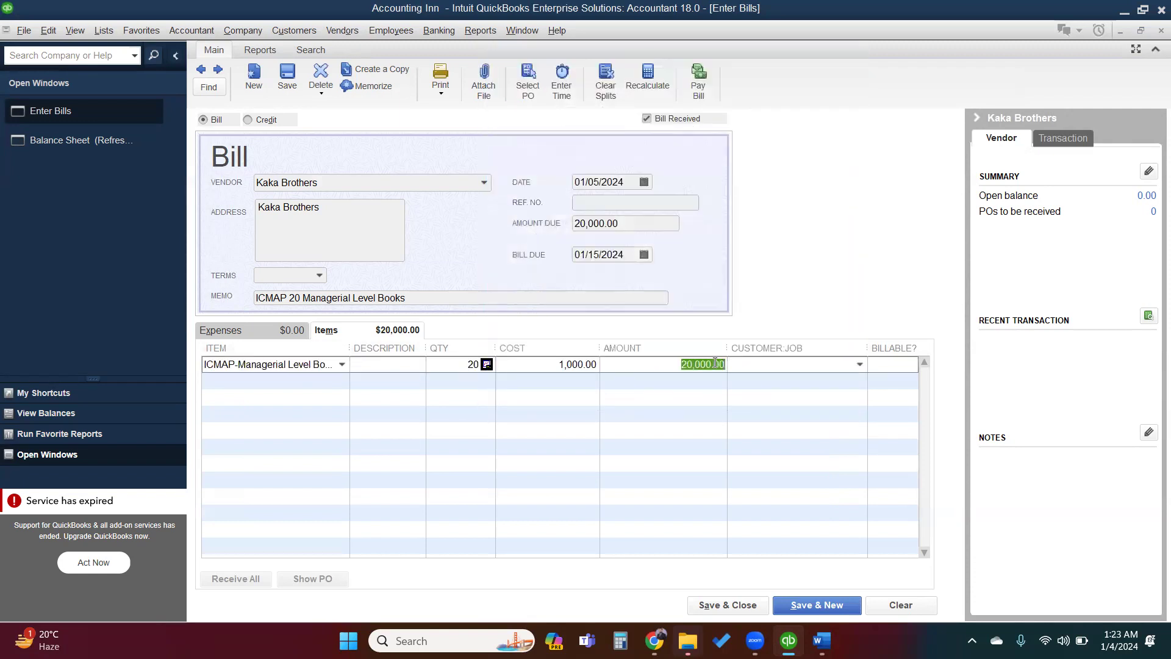
{"action": "left_click", "coordinate": [730, 600]}
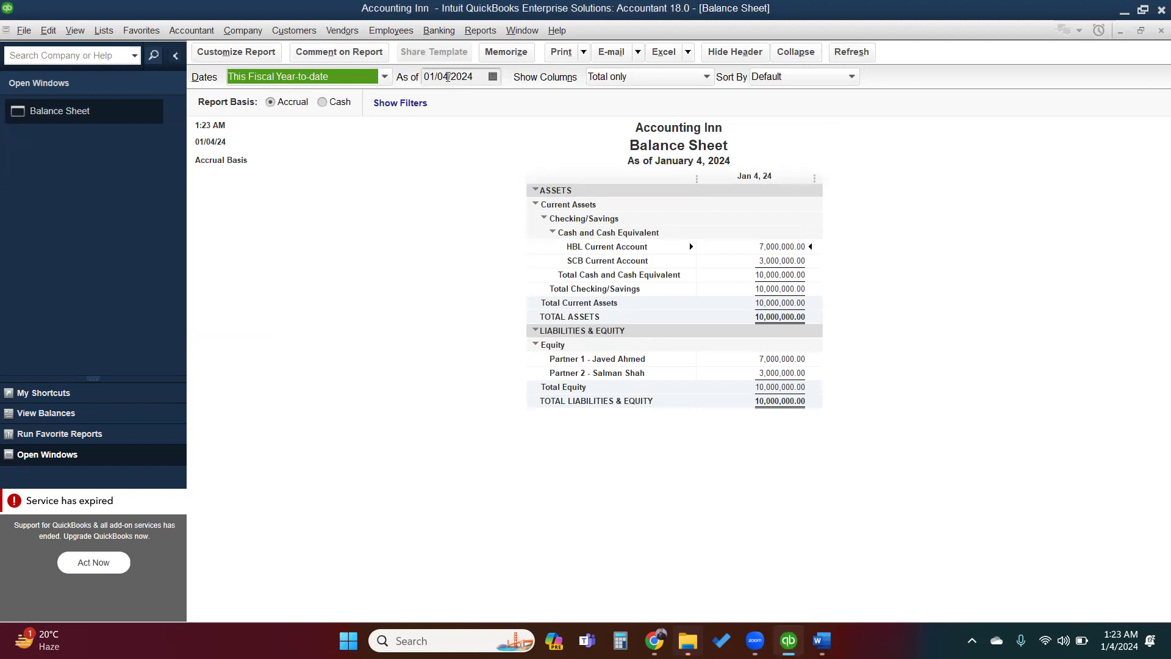
Step: Set the Balance Sheet's date range to This Fiscal Year and check its as-of date
{"action": "left_click", "coordinate": [385, 76]}
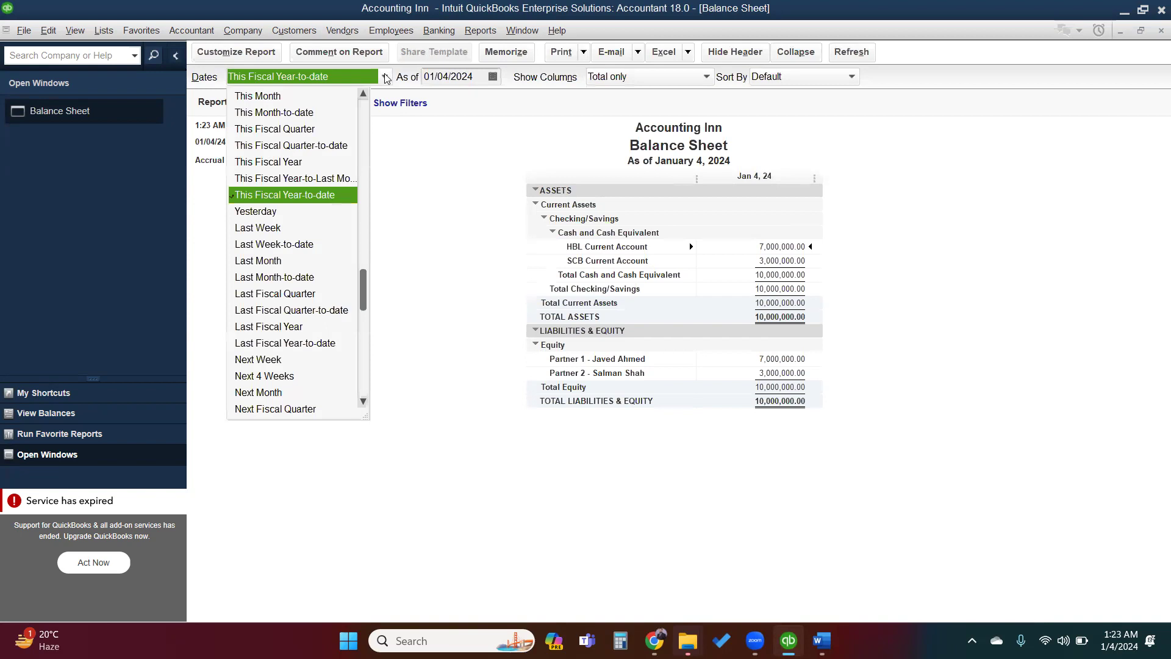
{"action": "left_click", "coordinate": [278, 163]}
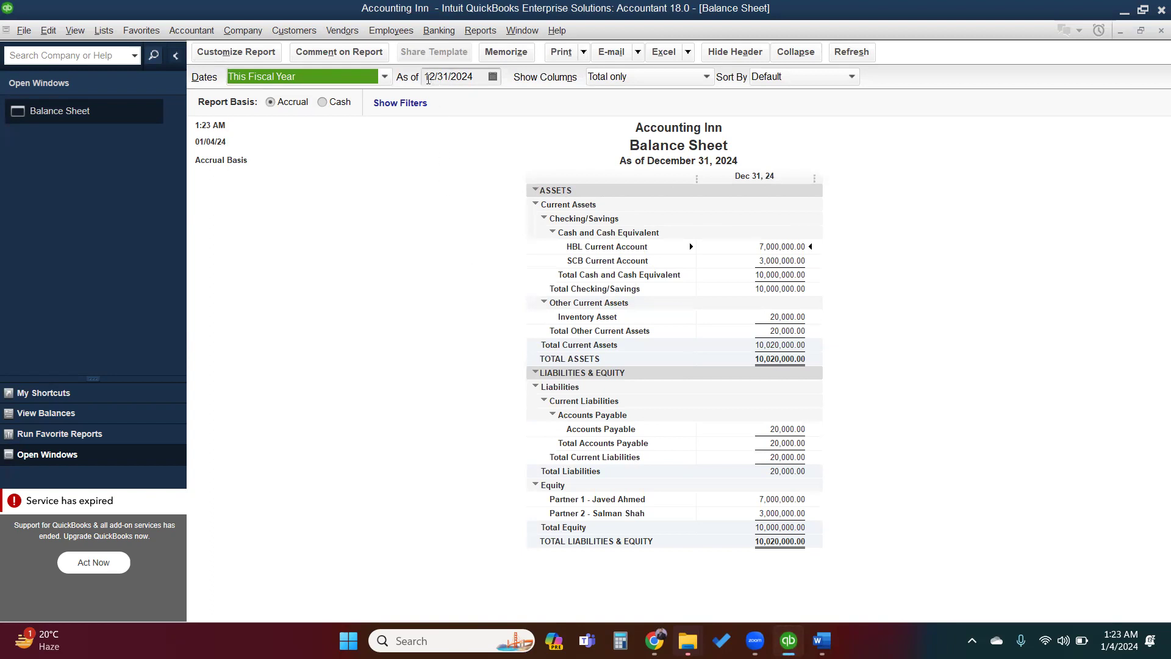
{"action": "left_click_drag", "start_coordinate": [428, 80], "coordinate": [435, 79]}
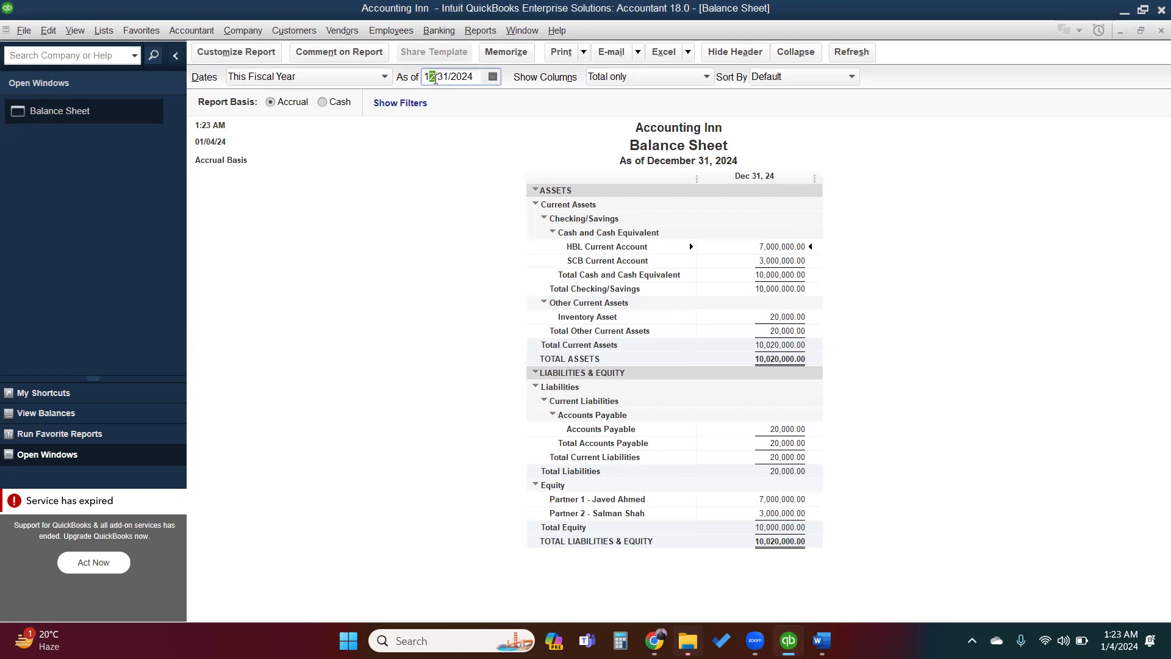
{"action": "left_click", "coordinate": [429, 80]}
{"action": "left_click_drag", "start_coordinate": [438, 75], "coordinate": [449, 76]}
{"action": "left_click", "coordinate": [448, 169]}
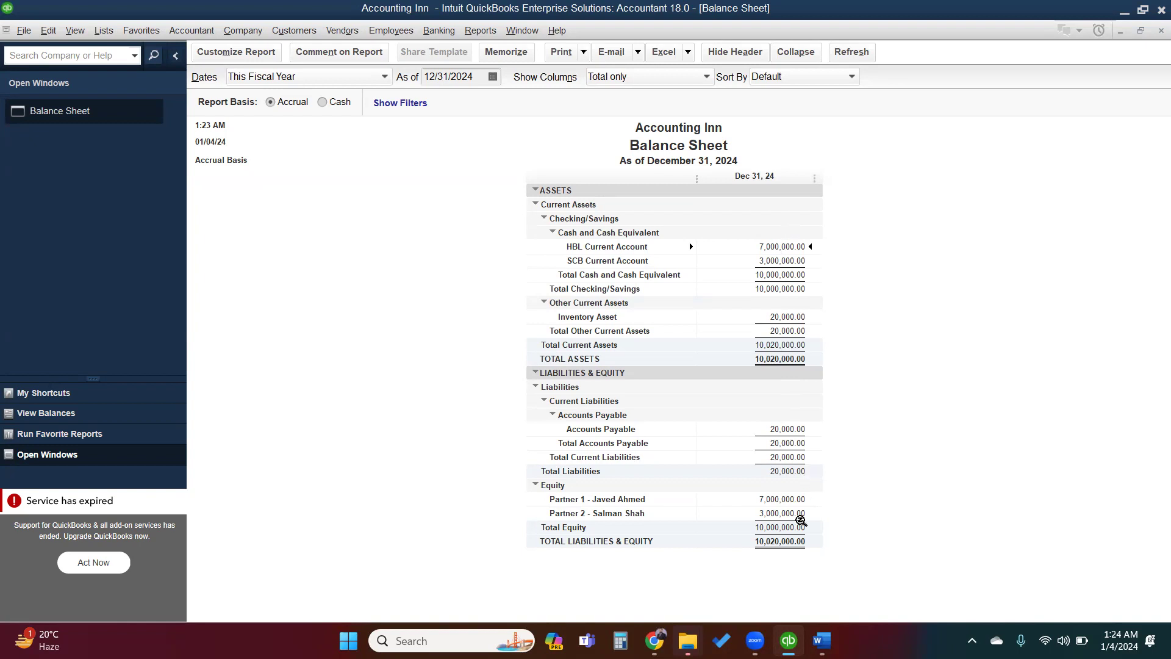
Step: Examine the transactions behind the HBL Current Account balance with a wider Split column, and return to the Balance Sheet
{"action": "double_click", "coordinate": [784, 246]}
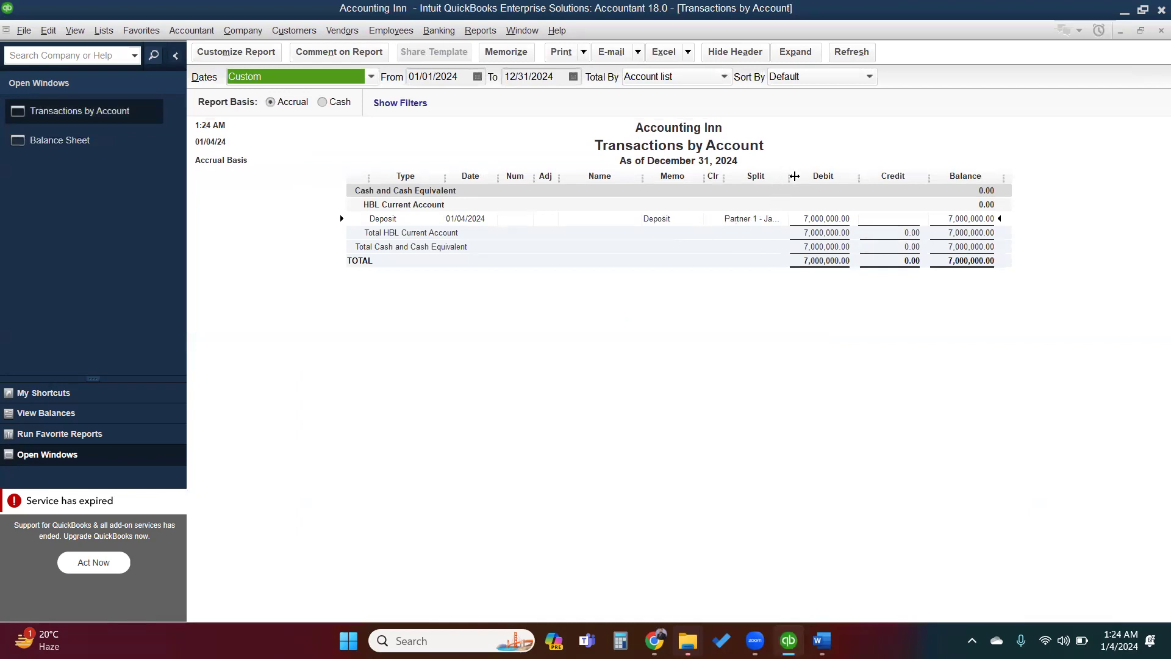
{"action": "left_click_drag", "start_coordinate": [793, 177], "coordinate": [803, 176]}
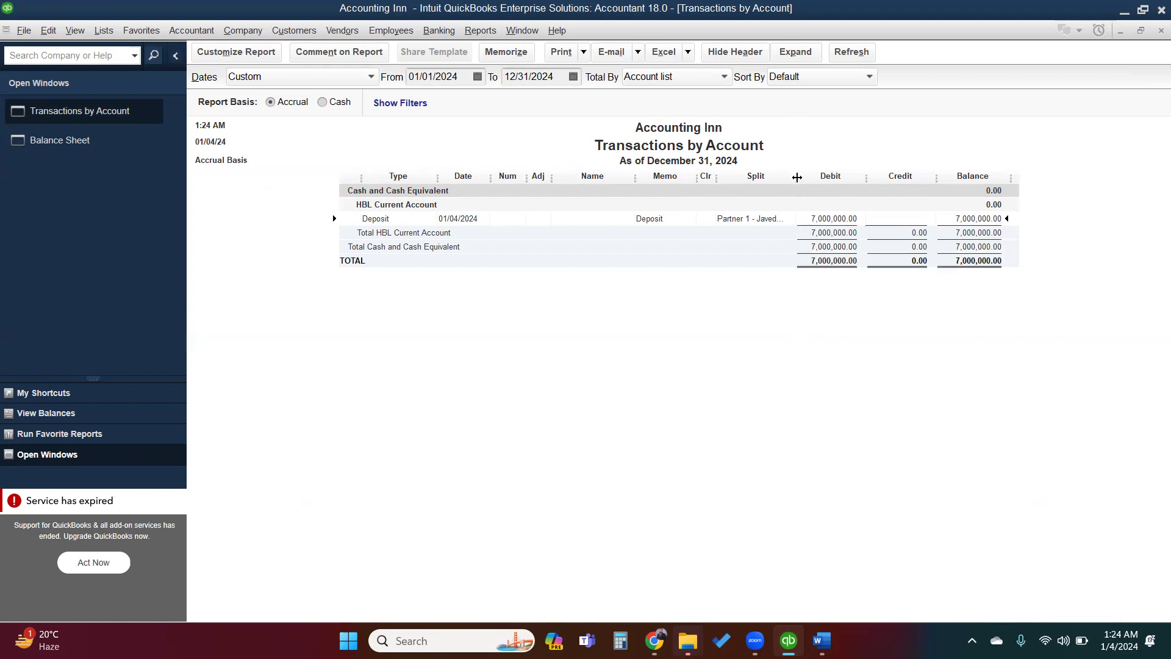
{"action": "left_click_drag", "start_coordinate": [845, 176], "coordinate": [845, 177]}
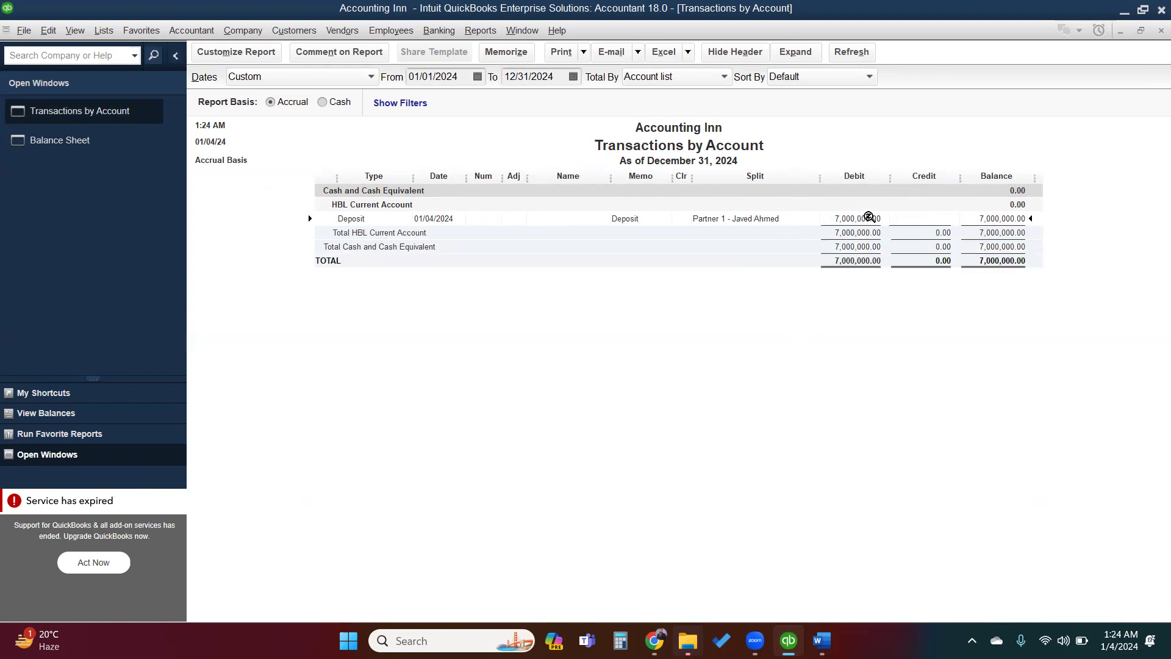
{"action": "key", "text": "Escape"}
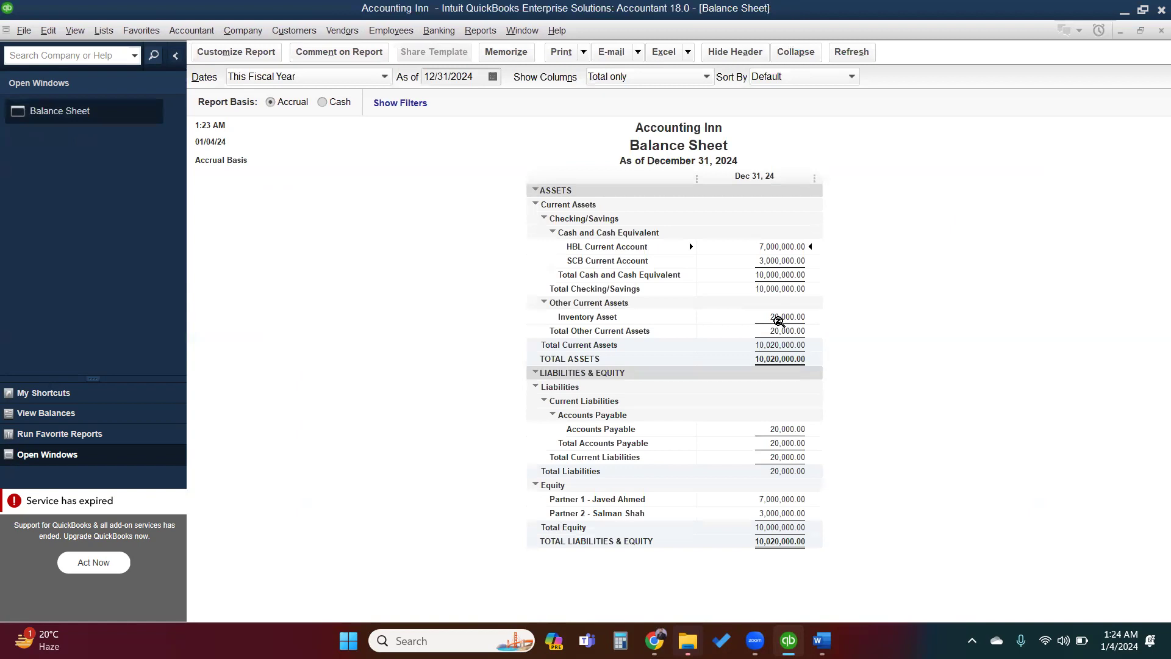
Step: Examine the Kaka Brothers bill behind the Inventory Asset balance with the full memo shown, and return to the Balance Sheet
{"action": "double_click", "coordinate": [787, 315]}
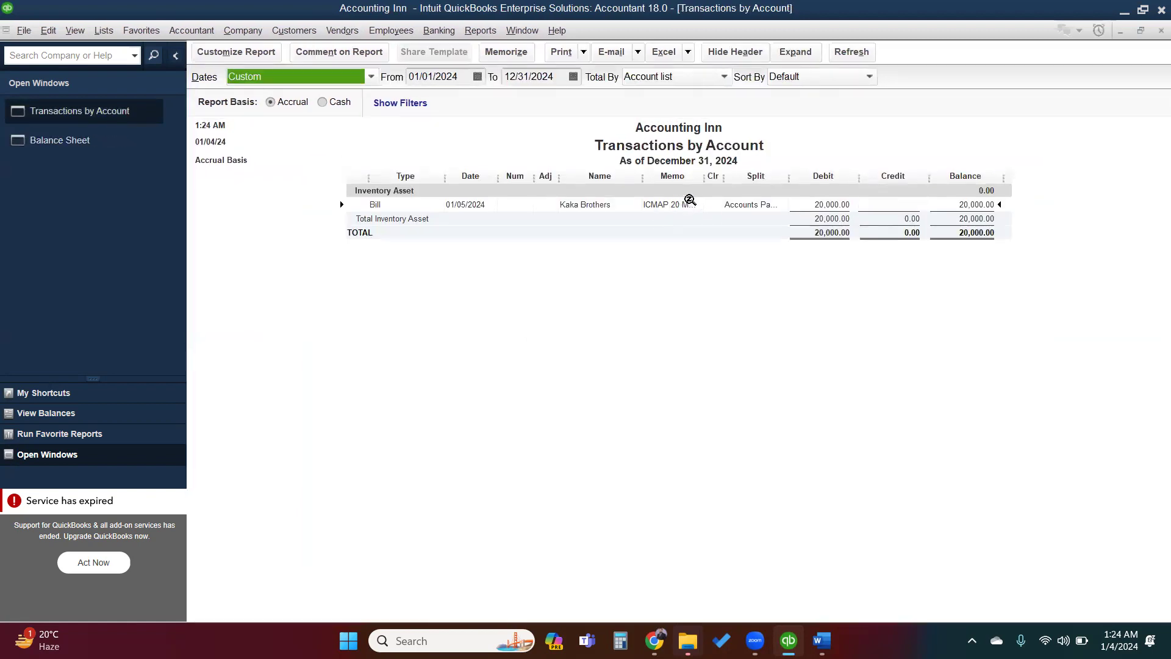
{"action": "left_click_drag", "start_coordinate": [705, 176], "coordinate": [773, 177]}
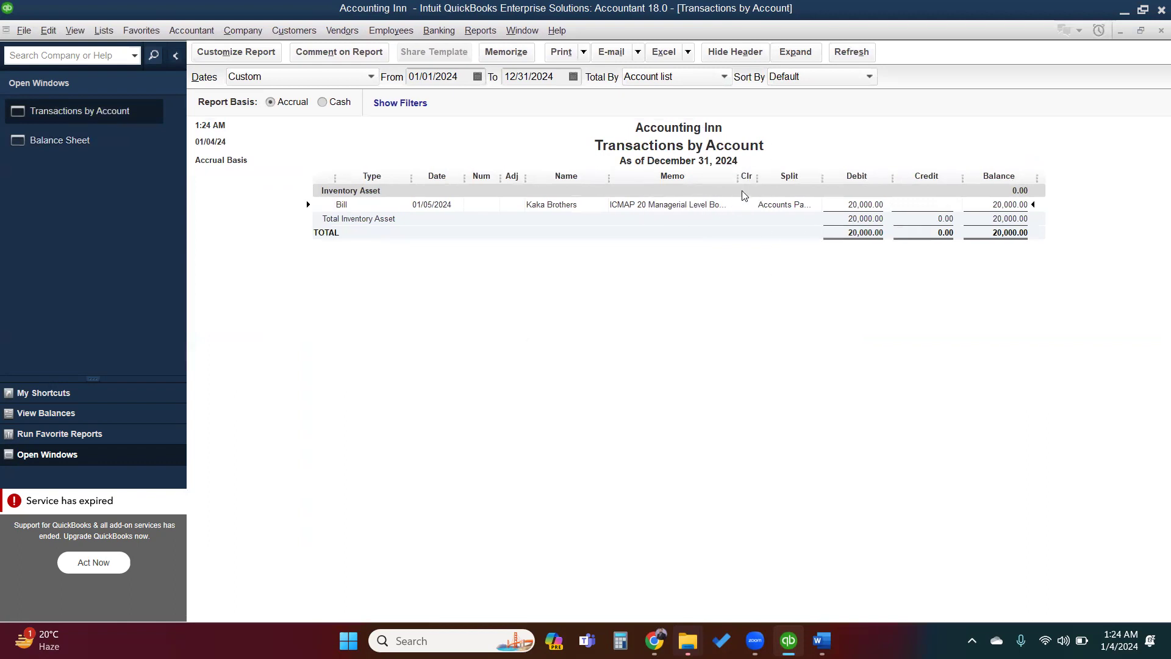
{"action": "left_click_drag", "start_coordinate": [738, 177], "coordinate": [756, 177]}
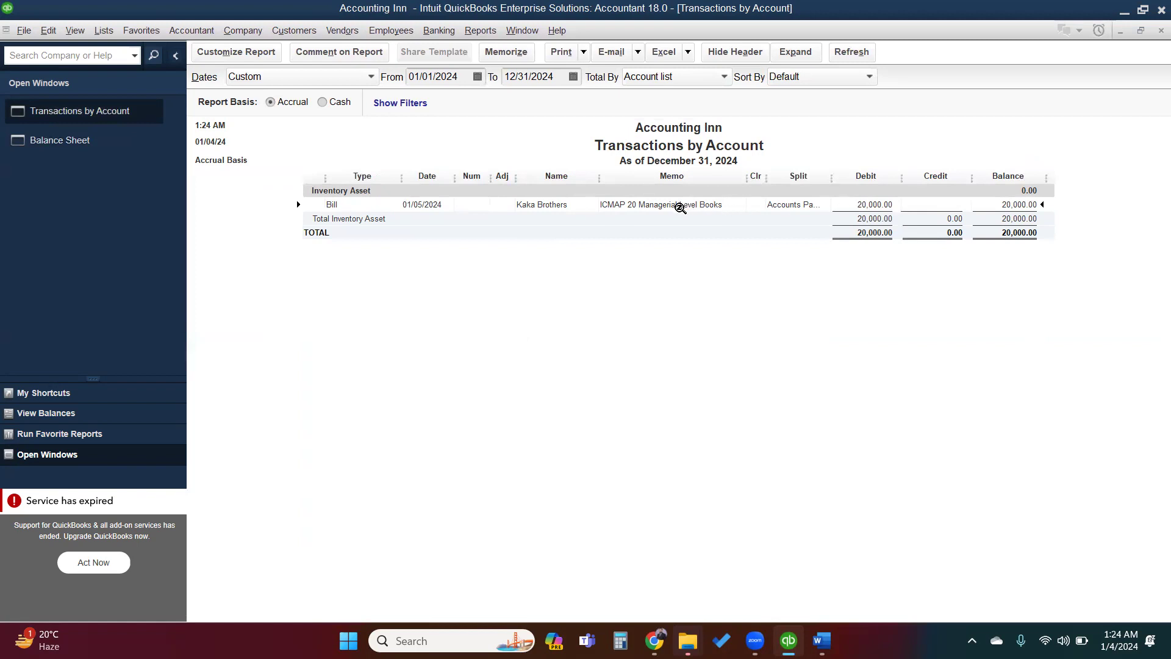
{"action": "key", "text": "Escape"}
Step: Switch to the practice question in Word, review the entry dated 04, and copy "ACCA 30 P4 Paper books" from it
{"action": "key", "text": "alt+Tab"}
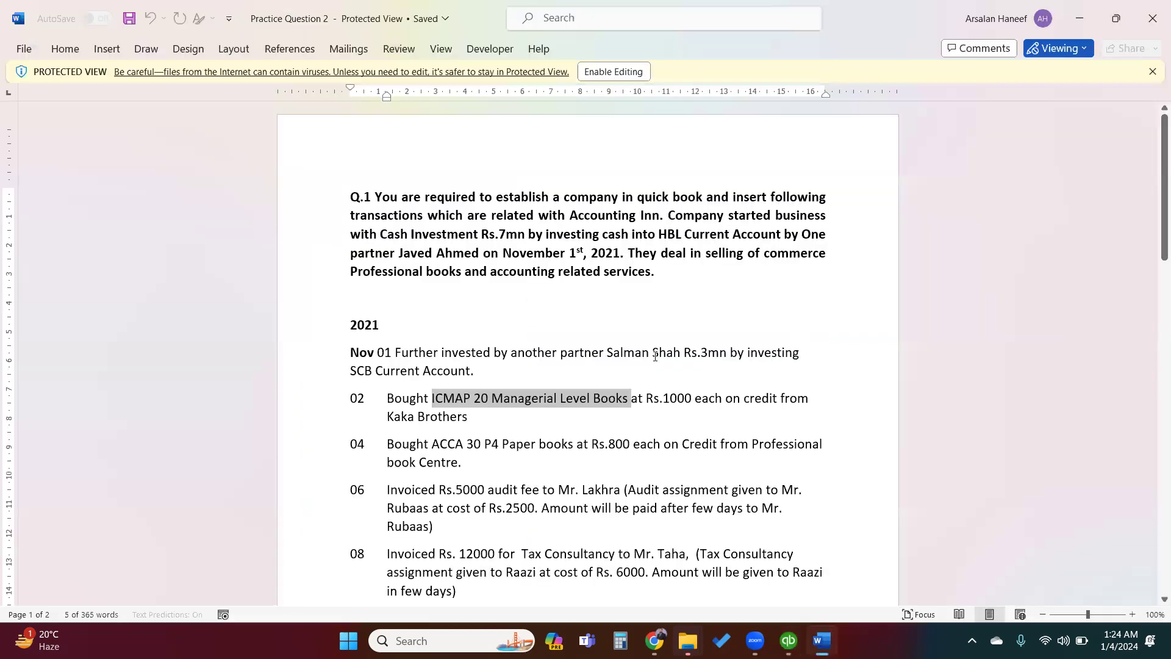
{"action": "triple_click", "coordinate": [388, 444]}
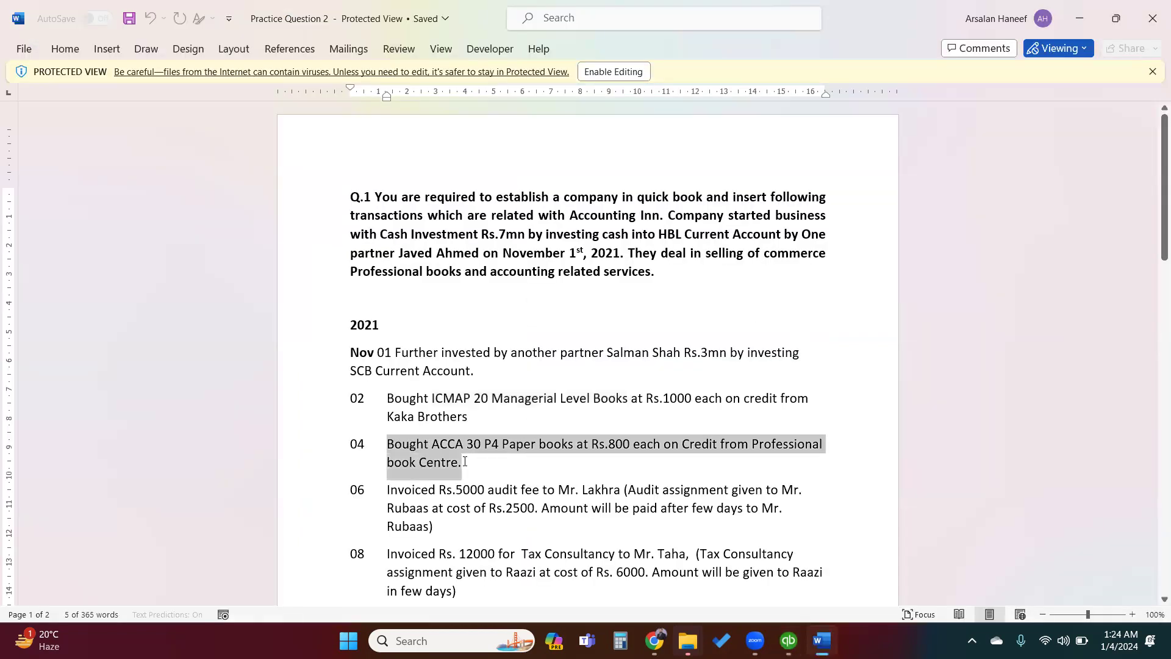
{"action": "left_click", "coordinate": [499, 449]}
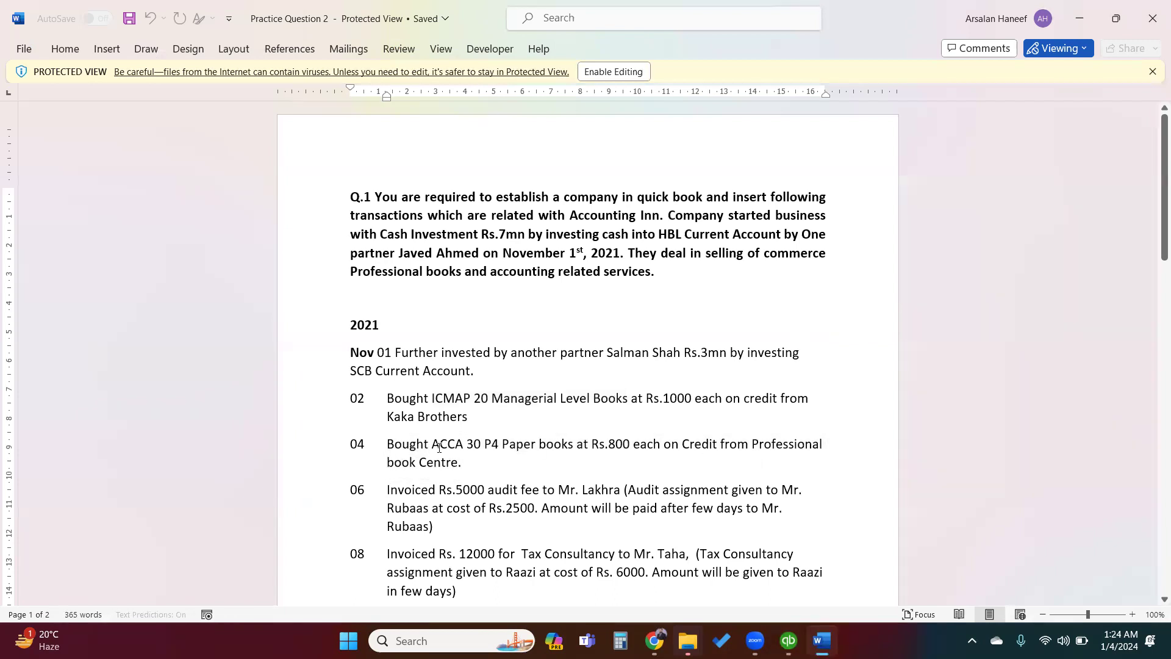
{"action": "left_click_drag", "start_coordinate": [432, 444], "coordinate": [561, 444]}
{"action": "key", "text": "ctrl+c"}
Step: Switch back to QuickBooks and start a new bill for the vendor Professional Book Centre dated 01/06/2024
{"action": "key", "text": "alt+Tab"}
{"action": "left_click", "coordinate": [342, 31]}
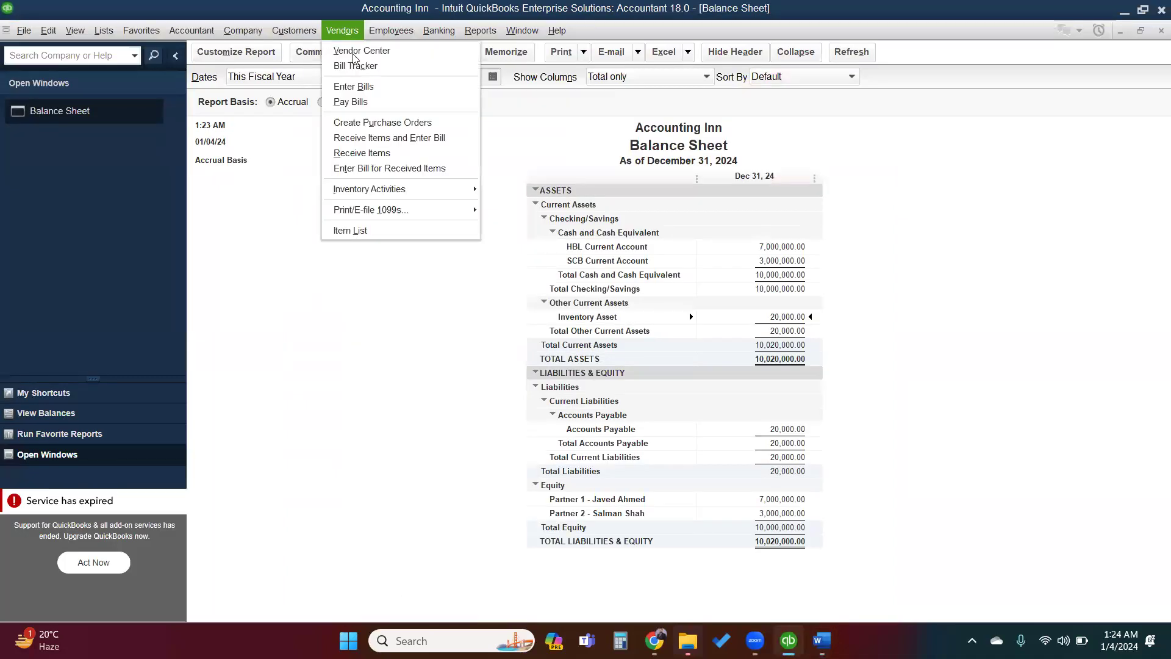
{"action": "left_click", "coordinate": [365, 87]}
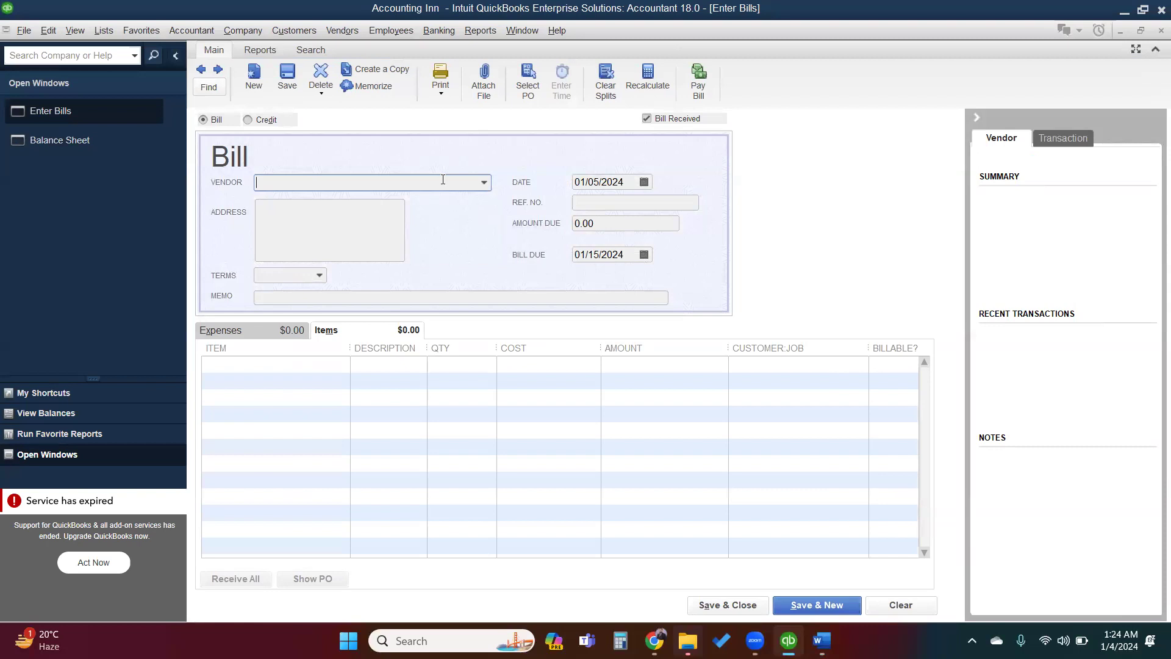
{"action": "type", "text": "Professional Book Centre"}
{"action": "key", "text": "Tab"}
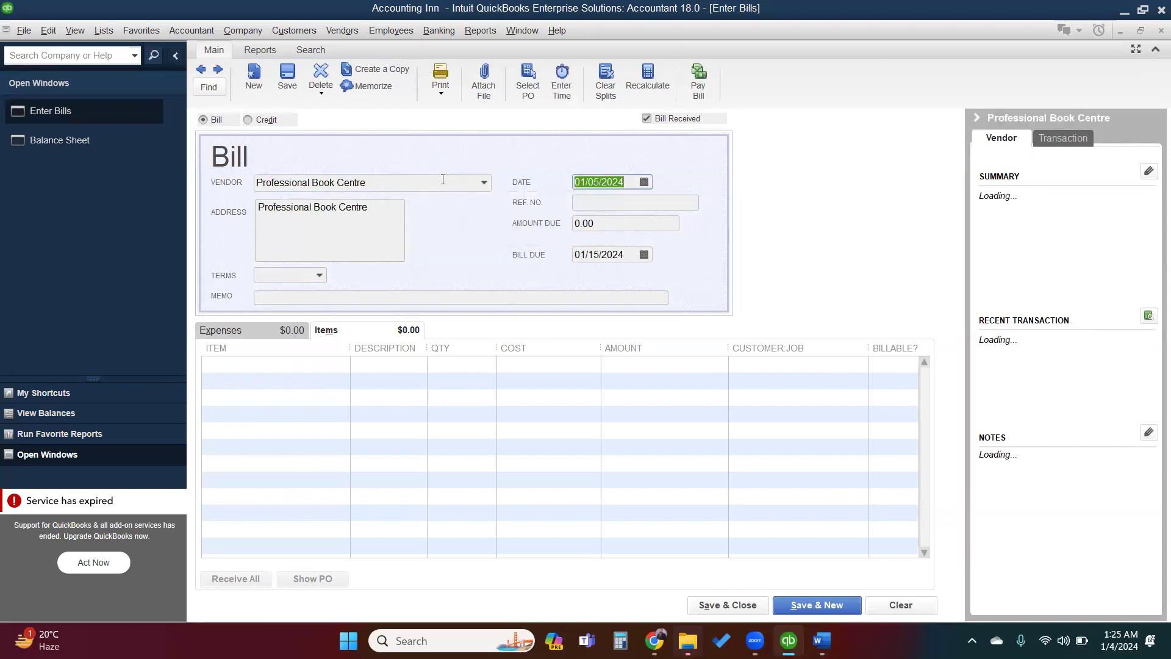
{"action": "key", "text": "plus"}
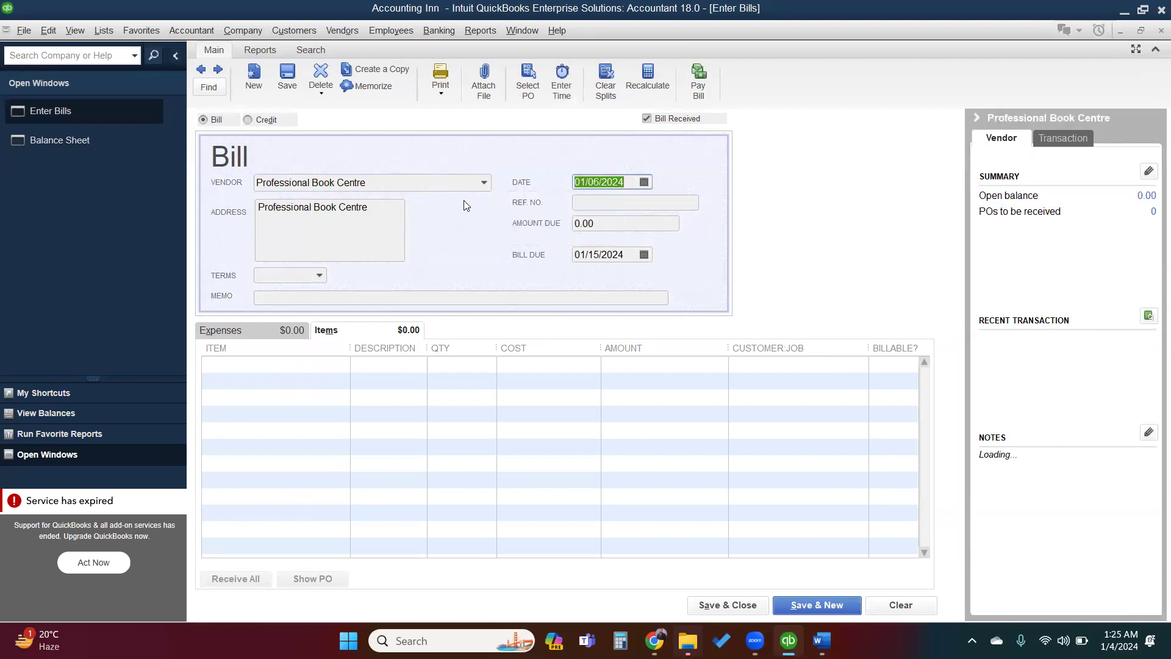
{"action": "key", "text": "Tab"}
{"action": "key", "text": "Tab"}
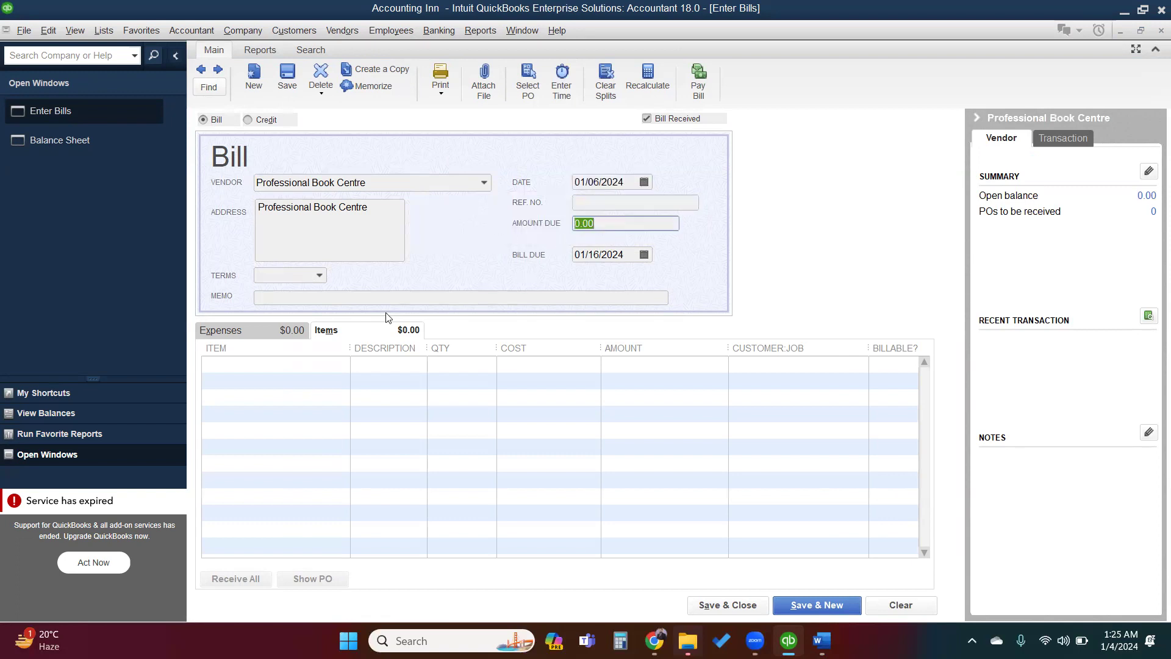
Step: Enter "ACCA-P4 Paper books" on the bill's first item line and begin adding it as a new Inventory Part item
{"action": "left_click", "coordinate": [299, 366]}
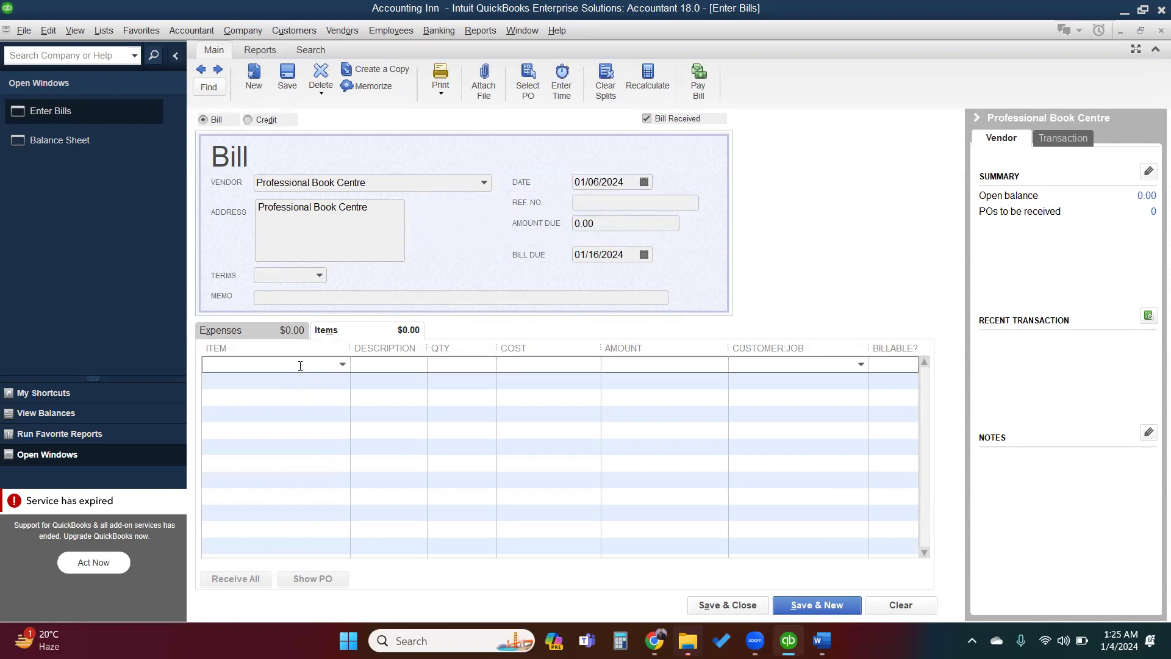
{"action": "key", "text": "ctrl+v"}
{"action": "key", "text": "BackSpace"}
{"action": "key", "text": "BackSpace"}
{"action": "key", "text": "BackSpace"}
{"action": "key", "text": "Delete"}
{"action": "type", "text": "-"}
{"action": "key", "text": "Tab"}
{"action": "left_click", "coordinate": [559, 240]}
{"action": "left_click", "coordinate": [331, 177]}
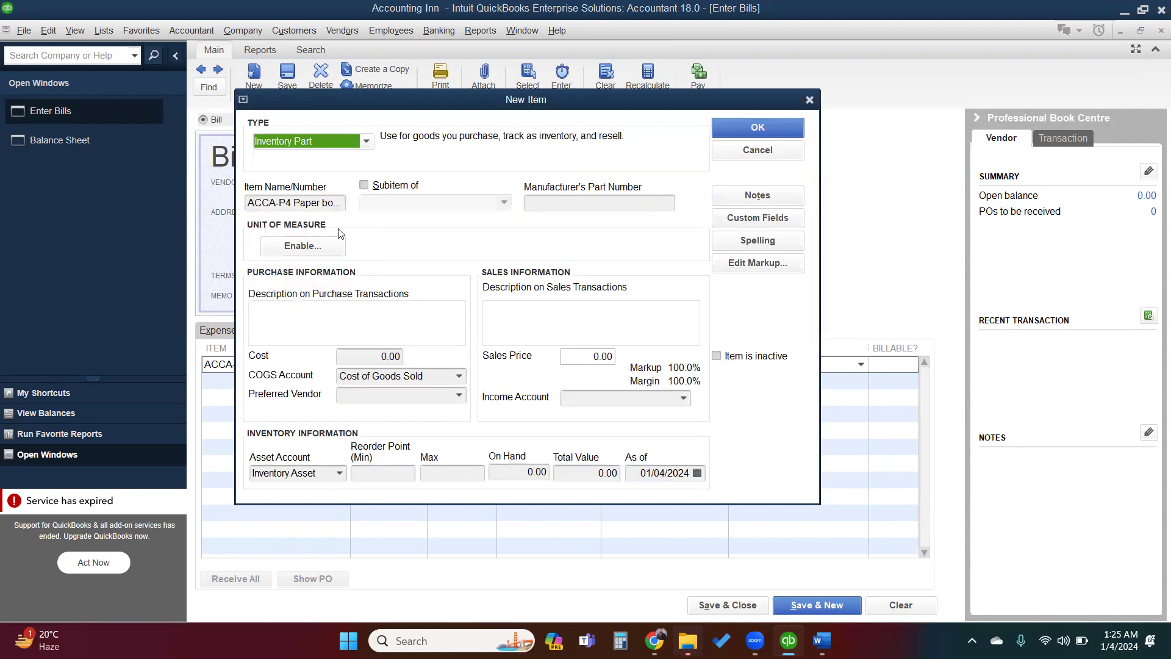
Step: Set the new item's COGS account to Commerce Books and its income account to Sales, and save the item
{"action": "left_click", "coordinate": [460, 377]}
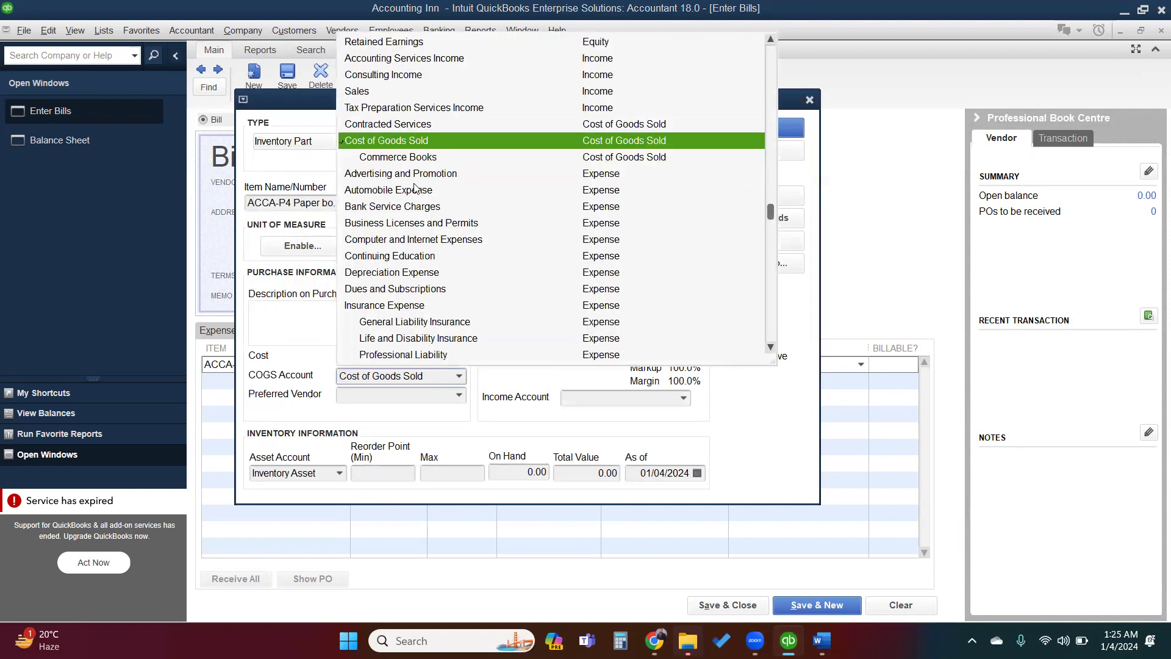
{"action": "left_click", "coordinate": [390, 157]}
{"action": "left_click", "coordinate": [653, 400]}
{"action": "type", "text": "Sales"}
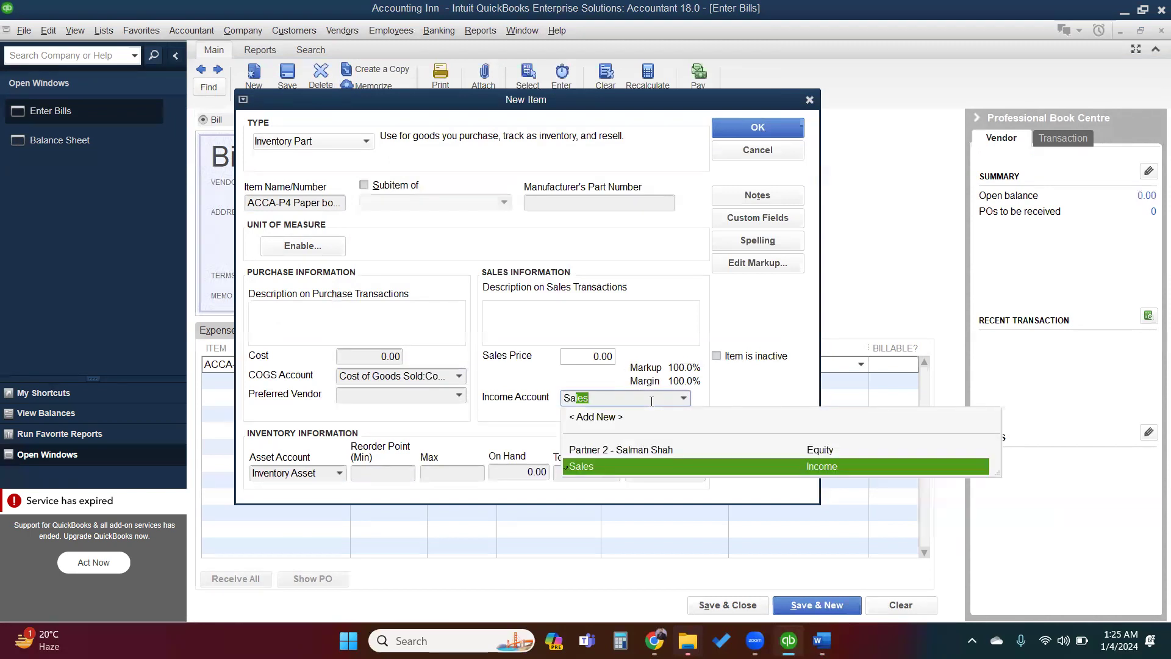
{"action": "key", "text": "Tab"}
{"action": "left_click", "coordinate": [788, 129]}
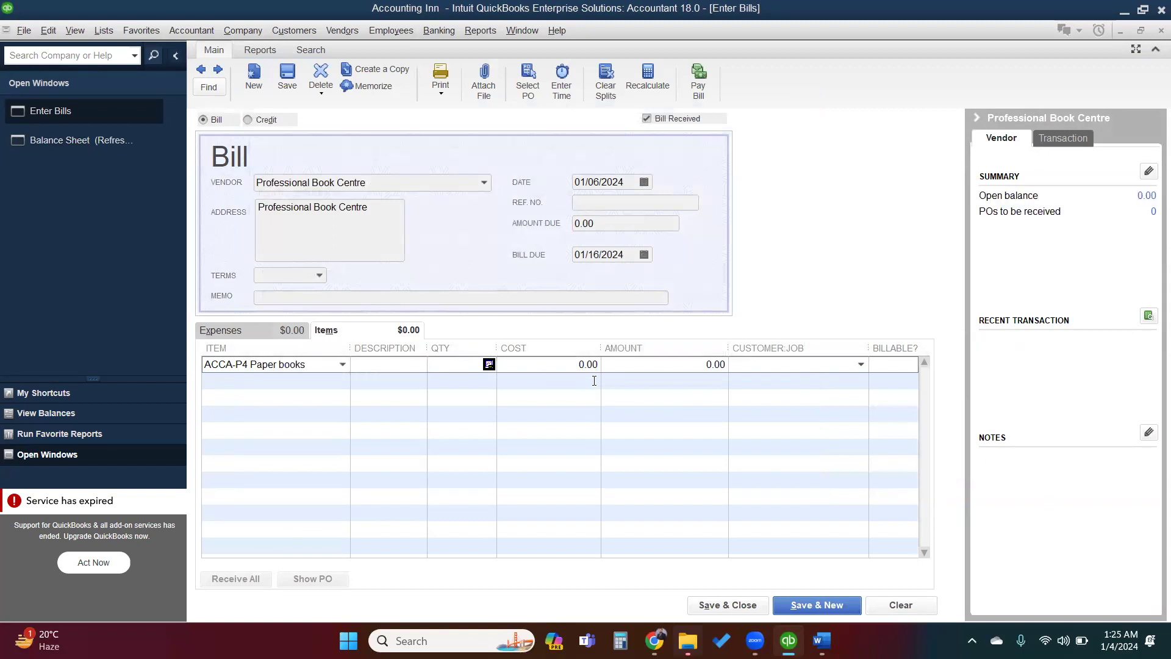
Step: Complete and save the bill with memo "ACCA 30 P4 Paper books", quantity 30 and cost 800, leaving the item record's cost without an update
{"action": "left_click", "coordinate": [552, 299]}
{"action": "type", "text": "ACCA 30 P4 Paper books"}
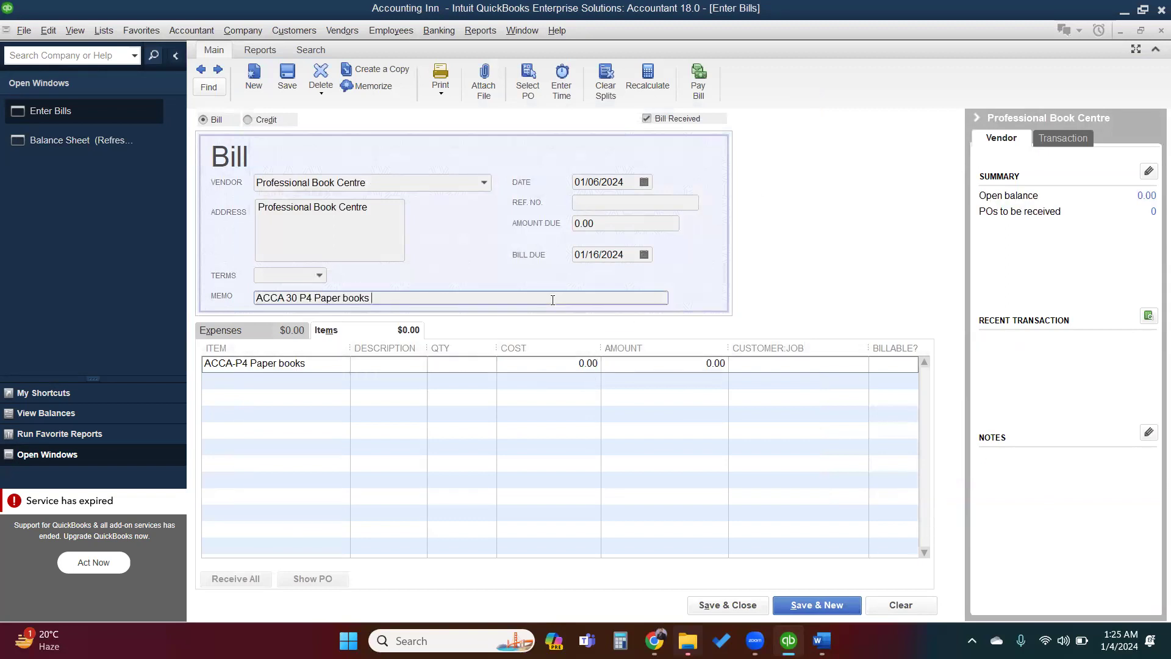
{"action": "left_click", "coordinate": [473, 366]}
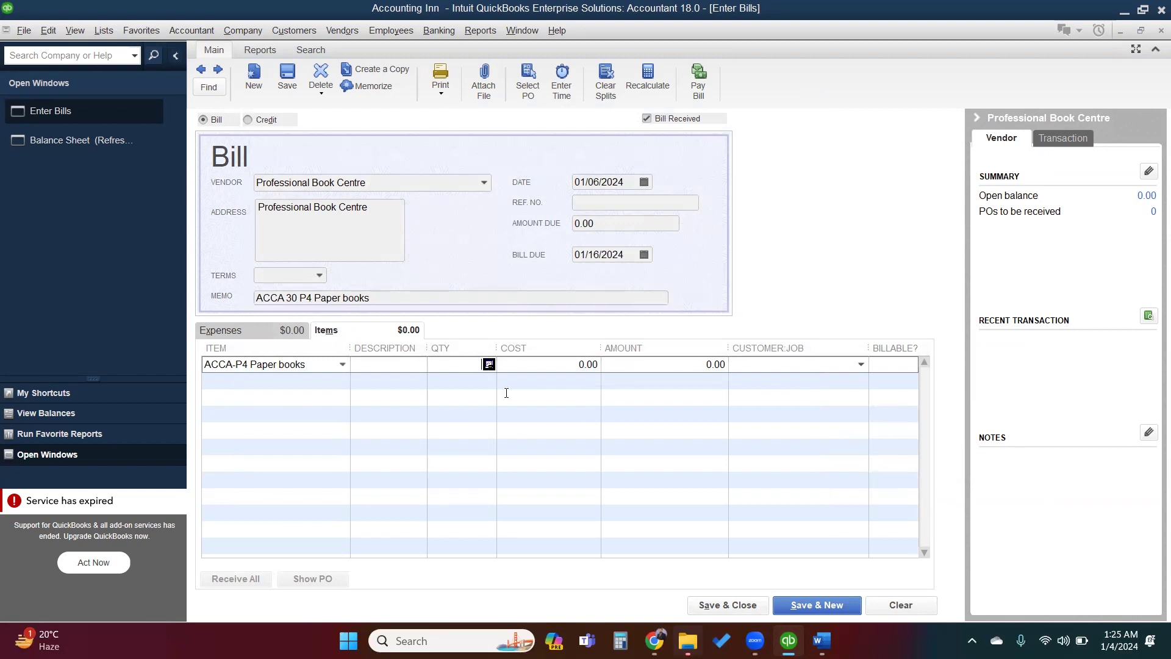
{"action": "type", "text": "30"}
{"action": "key", "text": "Tab"}
{"action": "type", "text": "80"}
{"action": "key", "text": "Tab"}
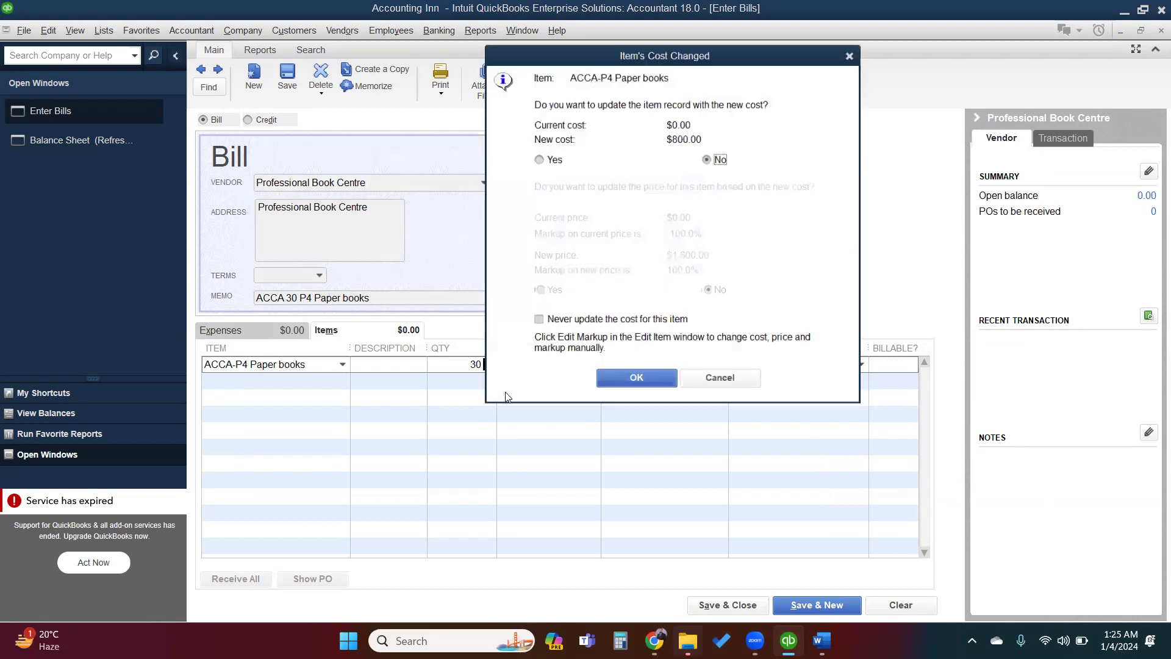
{"action": "key", "text": "Return"}
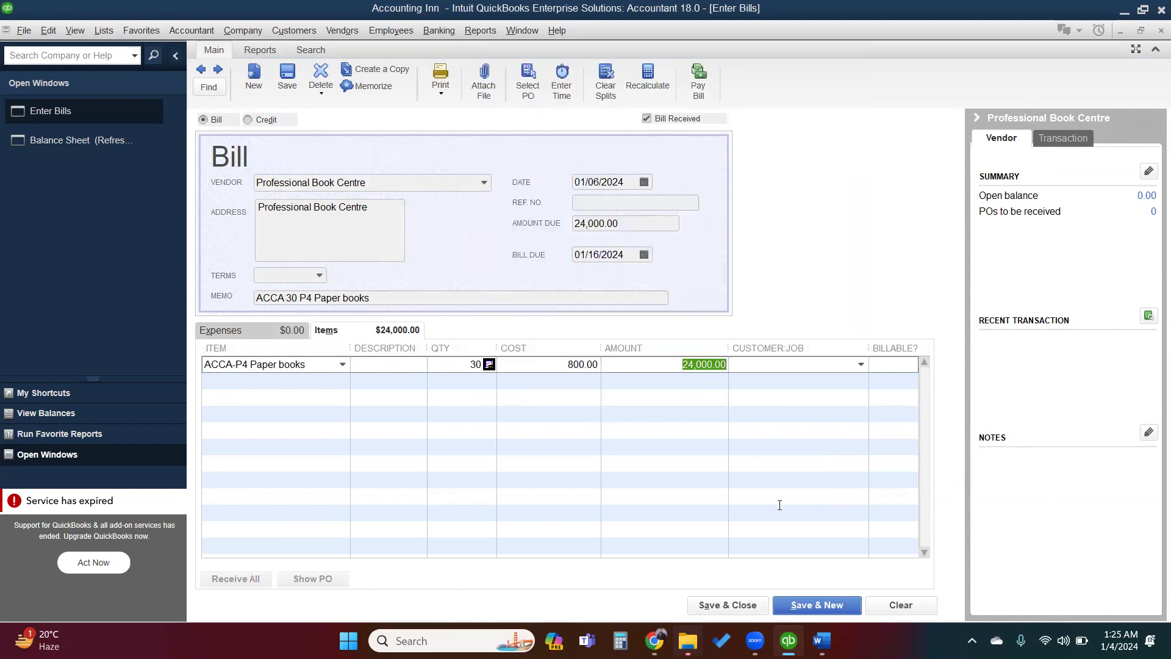
{"action": "left_click", "coordinate": [736, 604]}
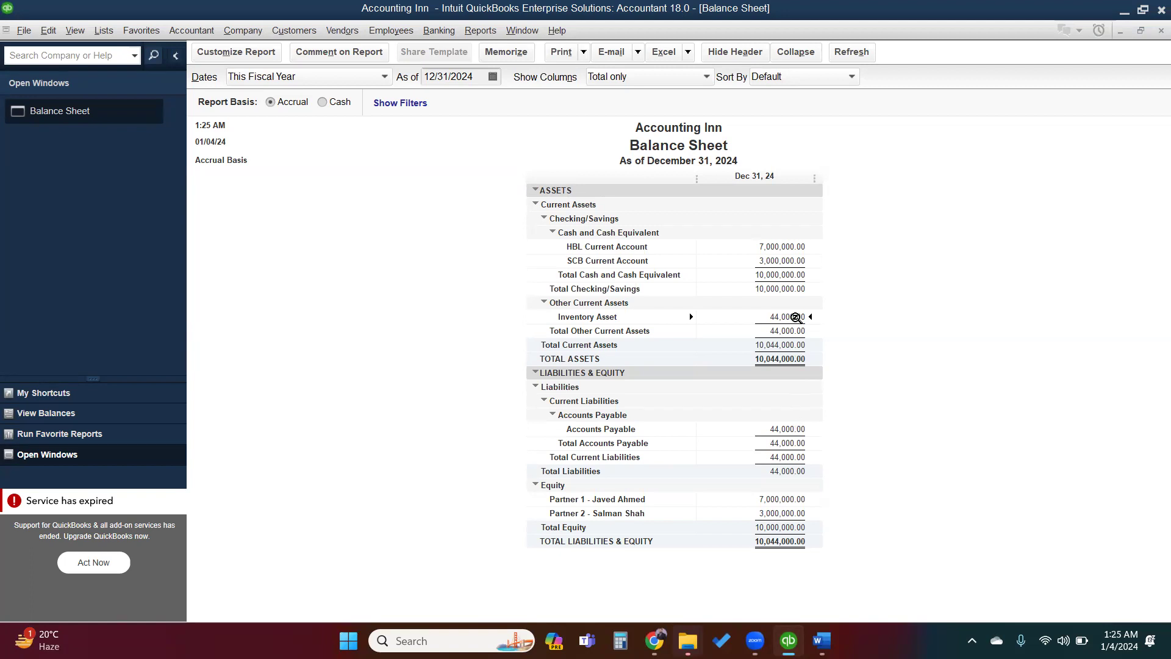
Step: Review both purchase bills behind the Inventory Asset balance with a wider Memo column, and return to the Balance Sheet
{"action": "double_click", "coordinate": [796, 317]}
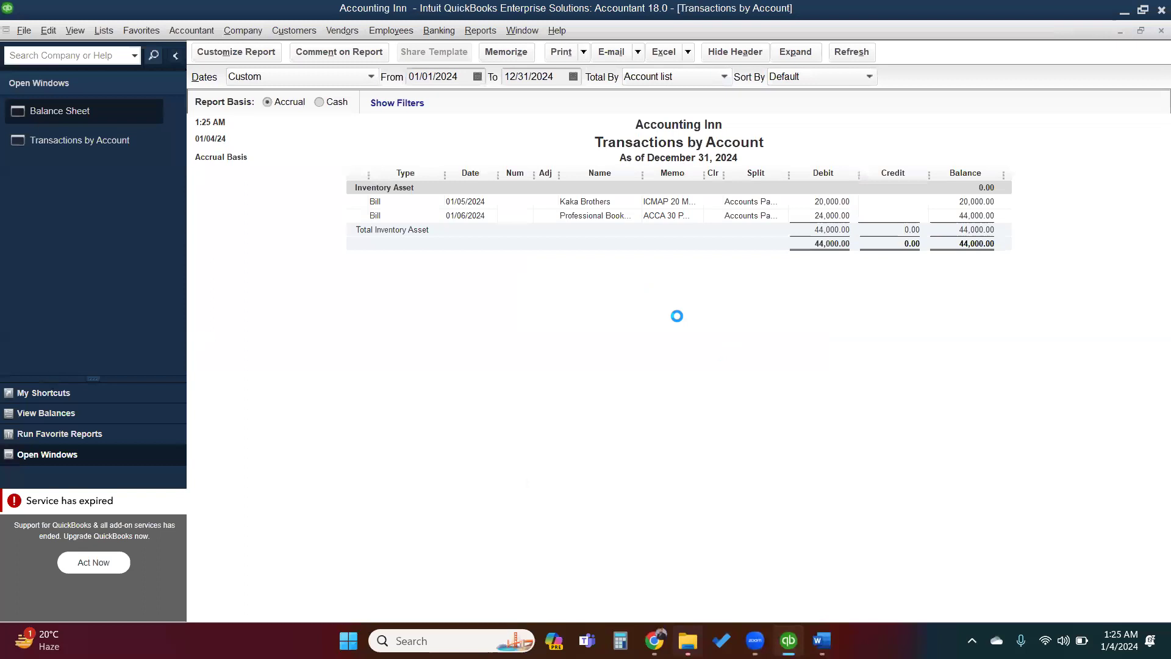
{"action": "left_click_drag", "start_coordinate": [703, 176], "coordinate": [786, 182]}
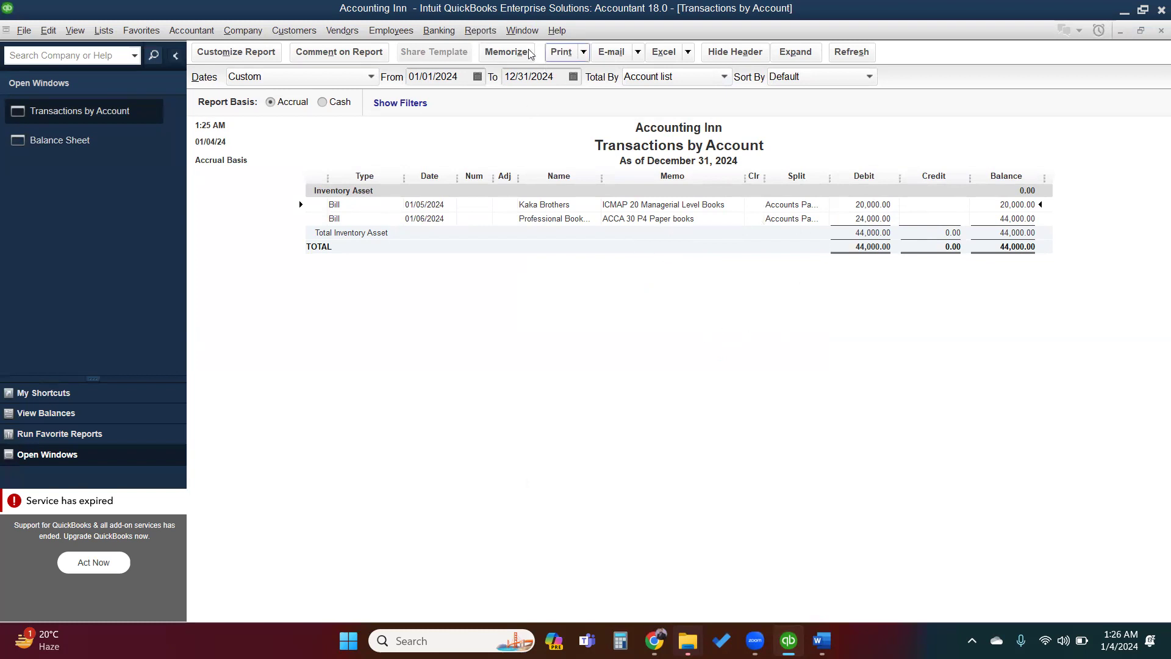
{"action": "key", "text": "Escape"}
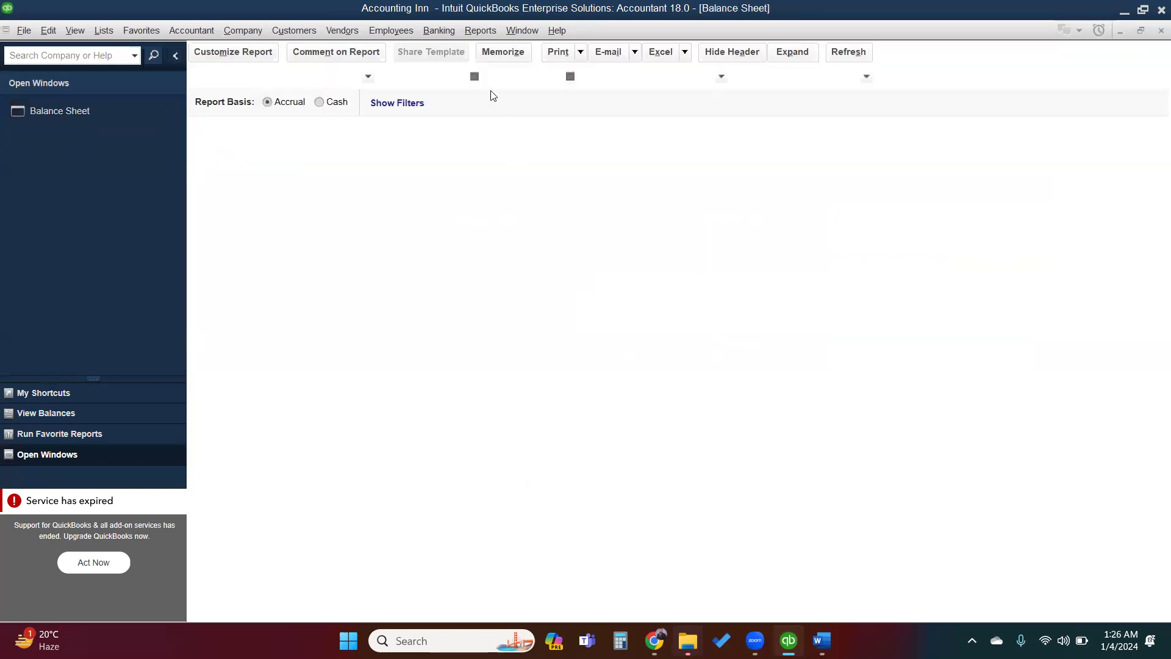
{"action": "left_click", "coordinate": [492, 31]}
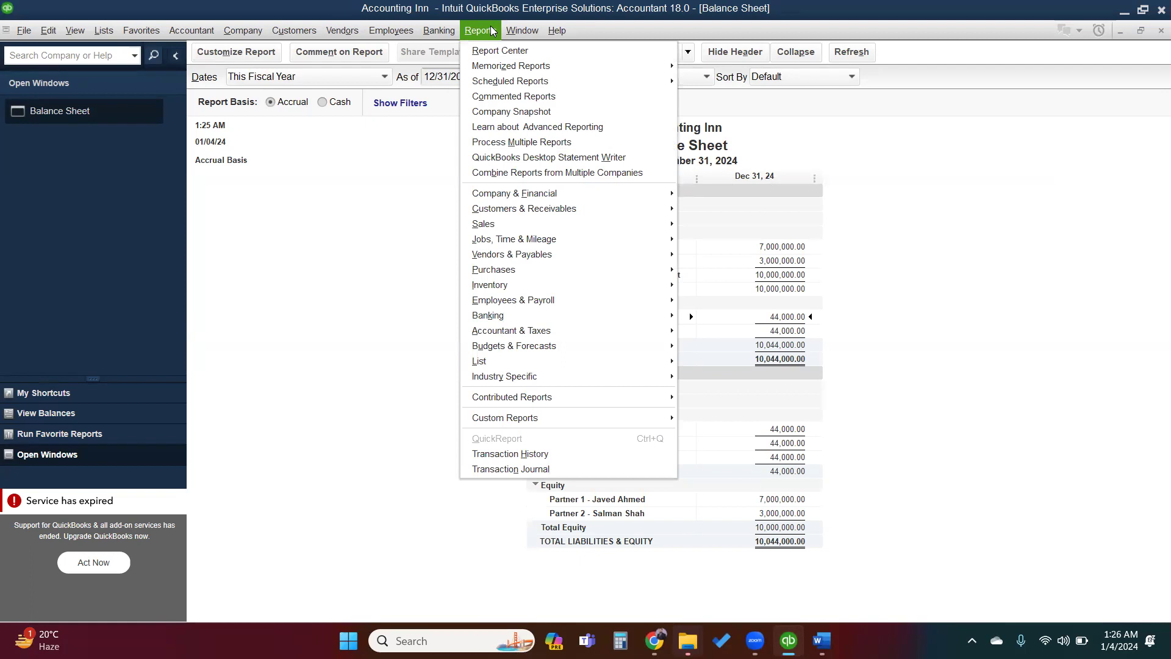
{"action": "mouse_move", "coordinate": [556, 194]}
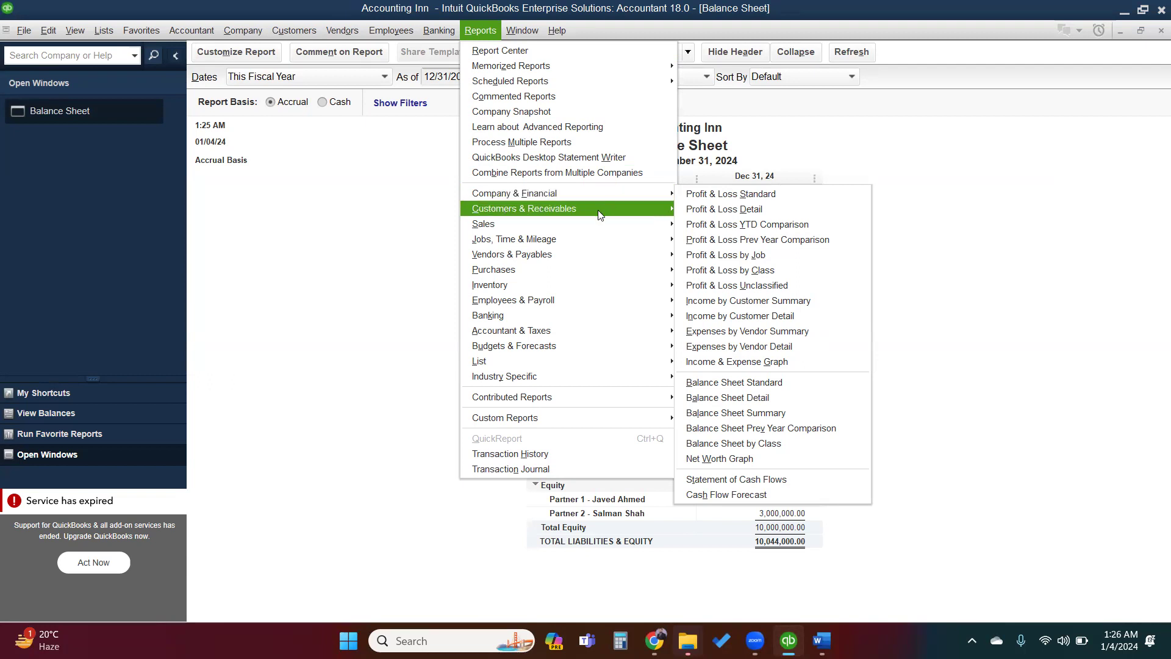
{"action": "mouse_move", "coordinate": [599, 214]}
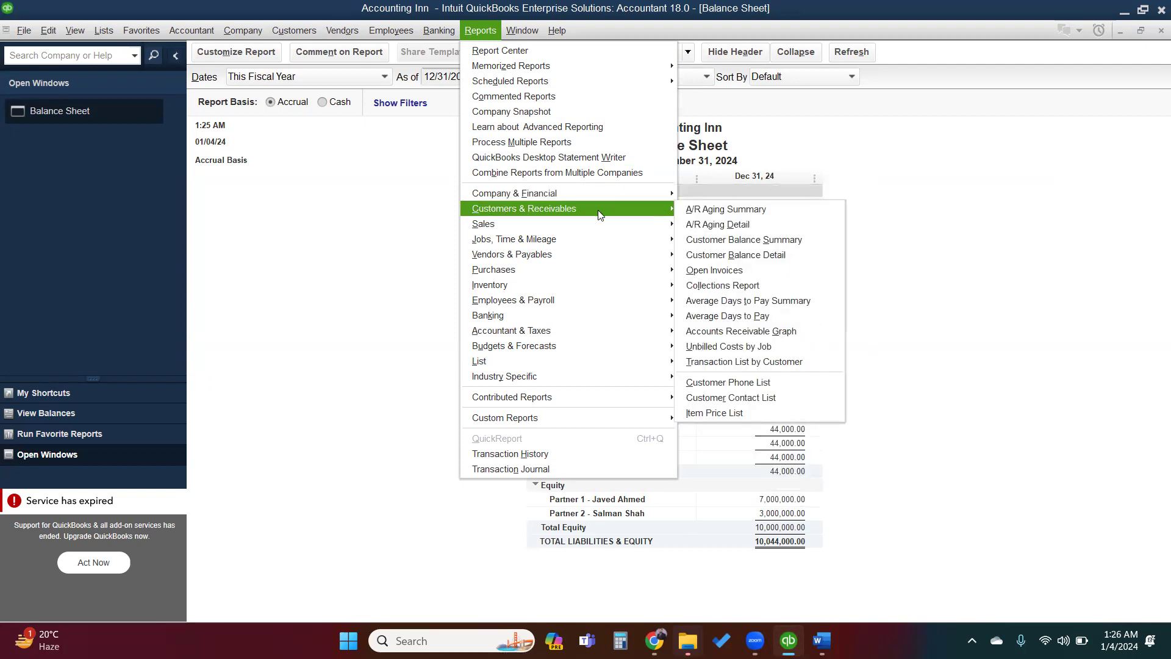
{"action": "left_click", "coordinate": [709, 211]}
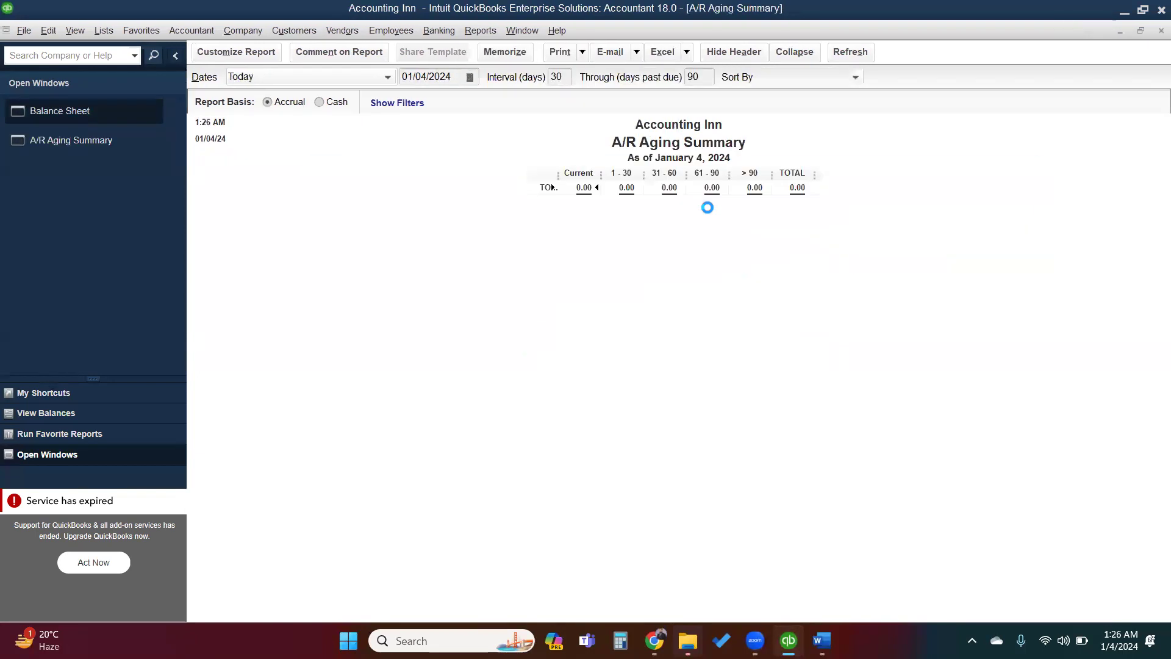
{"action": "key", "text": "Escape"}
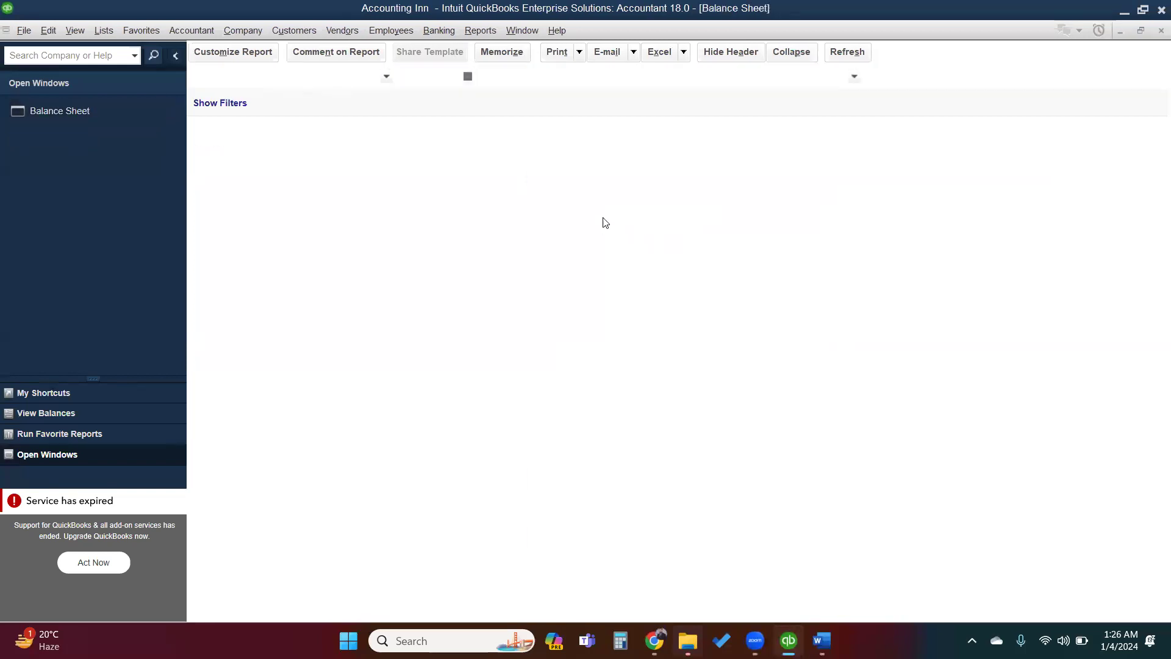
Step: Review the A/P Aging Summary report with its dates set to All, and return to the Balance Sheet
{"action": "left_click", "coordinate": [480, 30]}
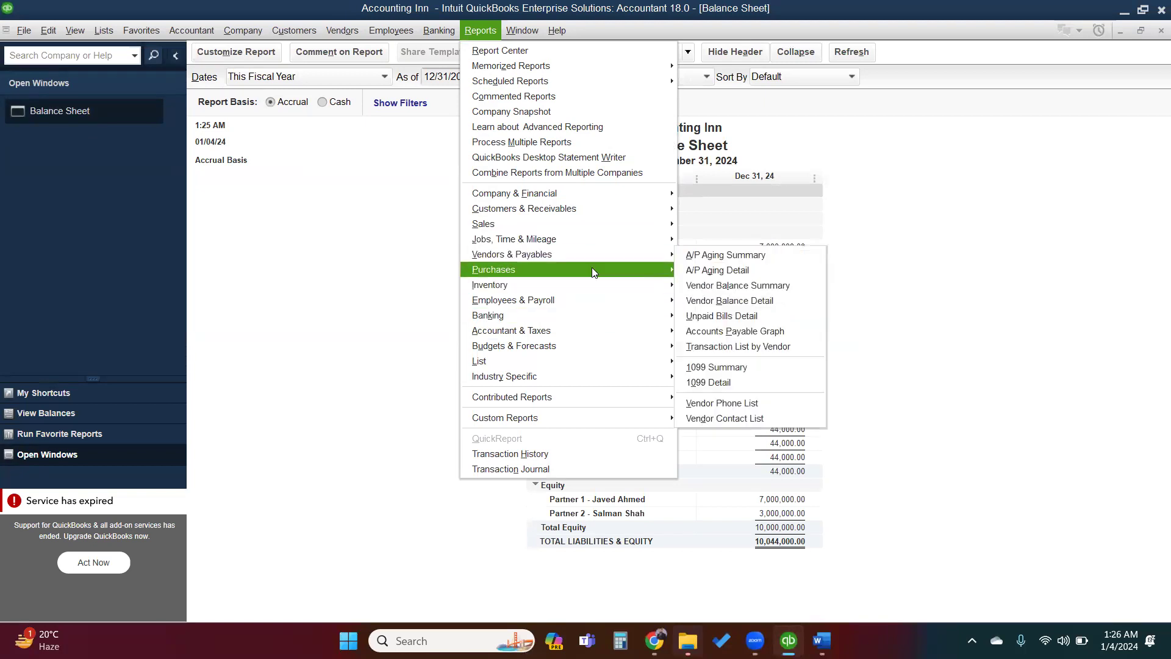
{"action": "mouse_move", "coordinate": [598, 254]}
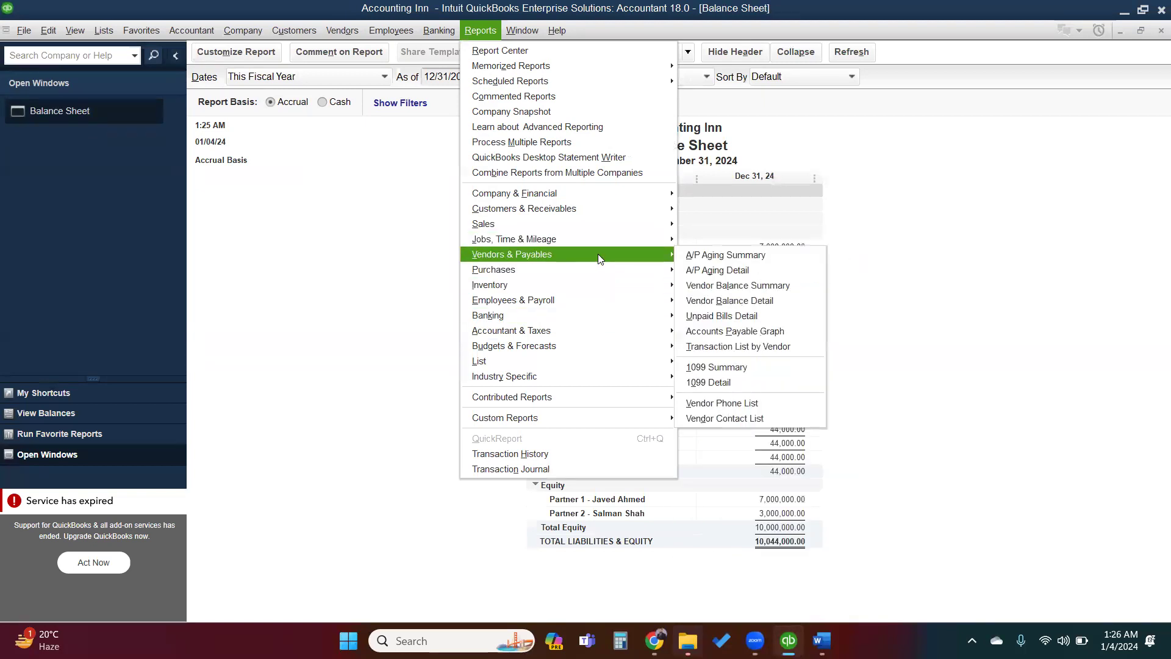
{"action": "left_click", "coordinate": [713, 263]}
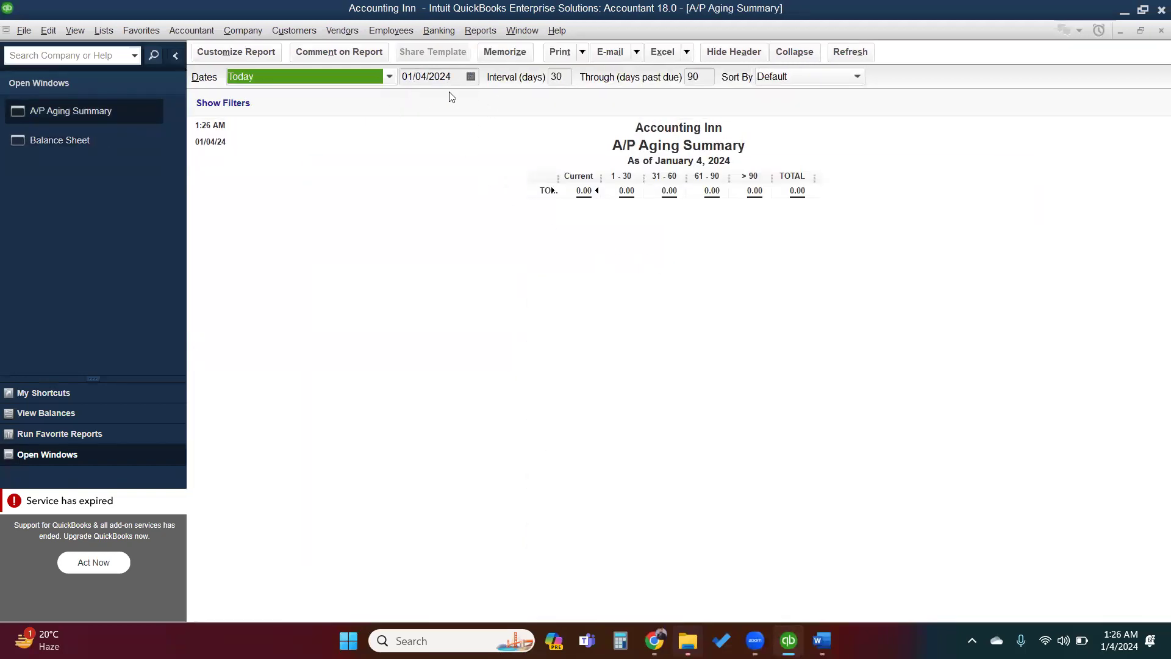
{"action": "key", "text": "a"}
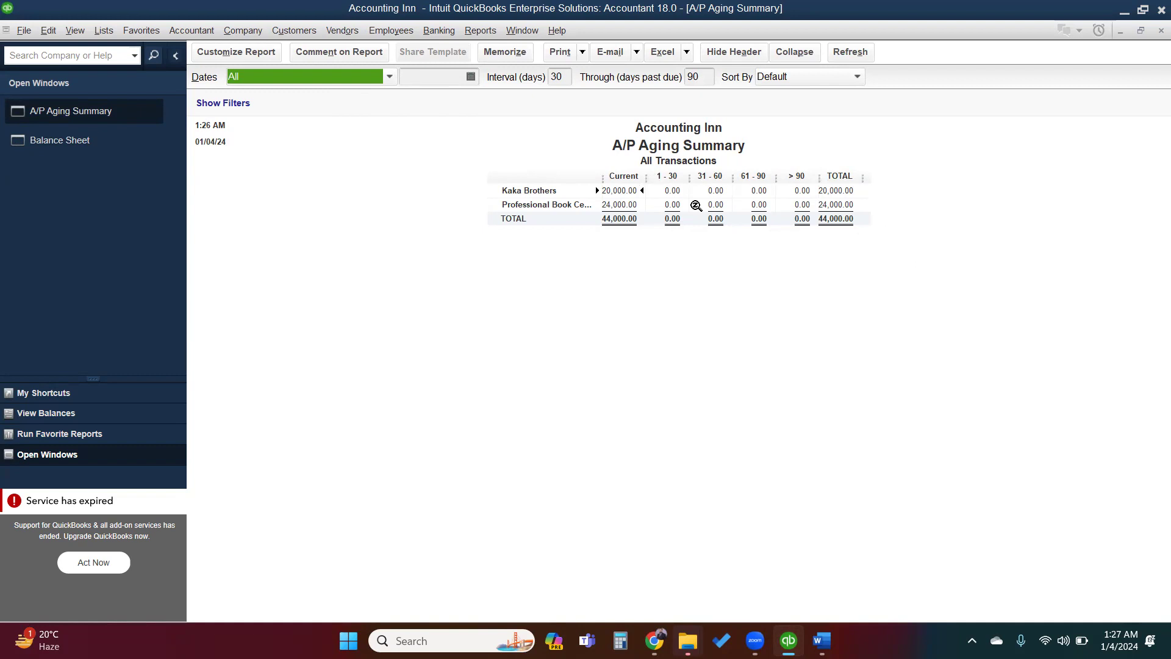
{"action": "key", "text": "Escape"}
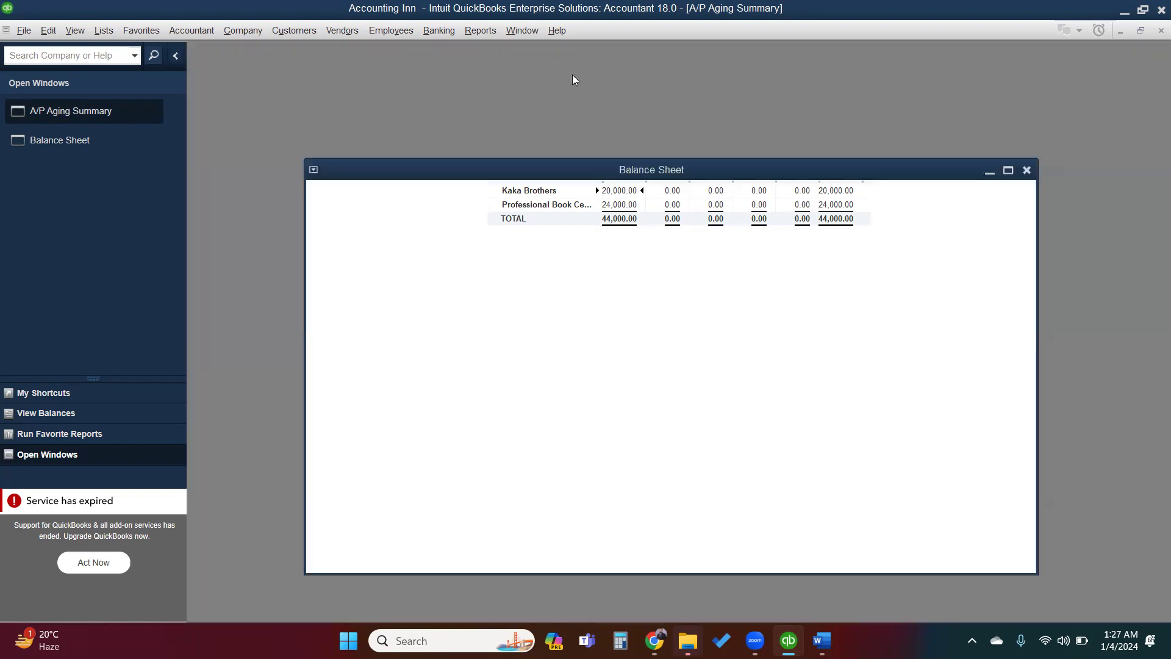
Step: Review the Inventory Valuation Summary report with its dates set to All, and close it
{"action": "left_click", "coordinate": [477, 34]}
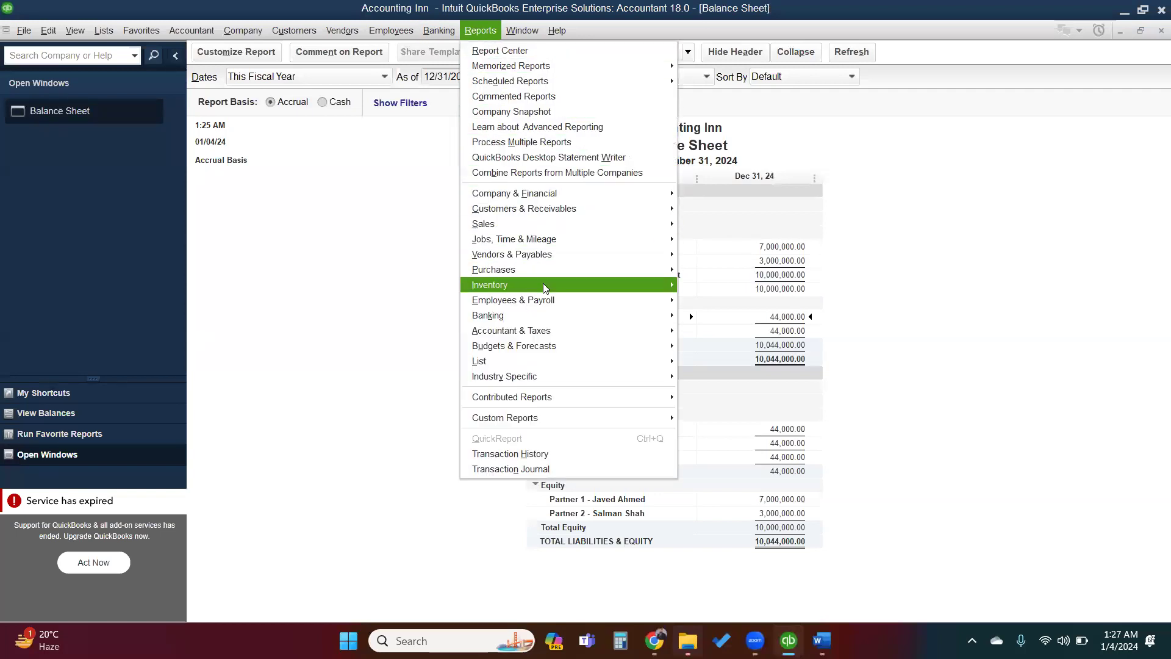
{"action": "mouse_move", "coordinate": [543, 283]}
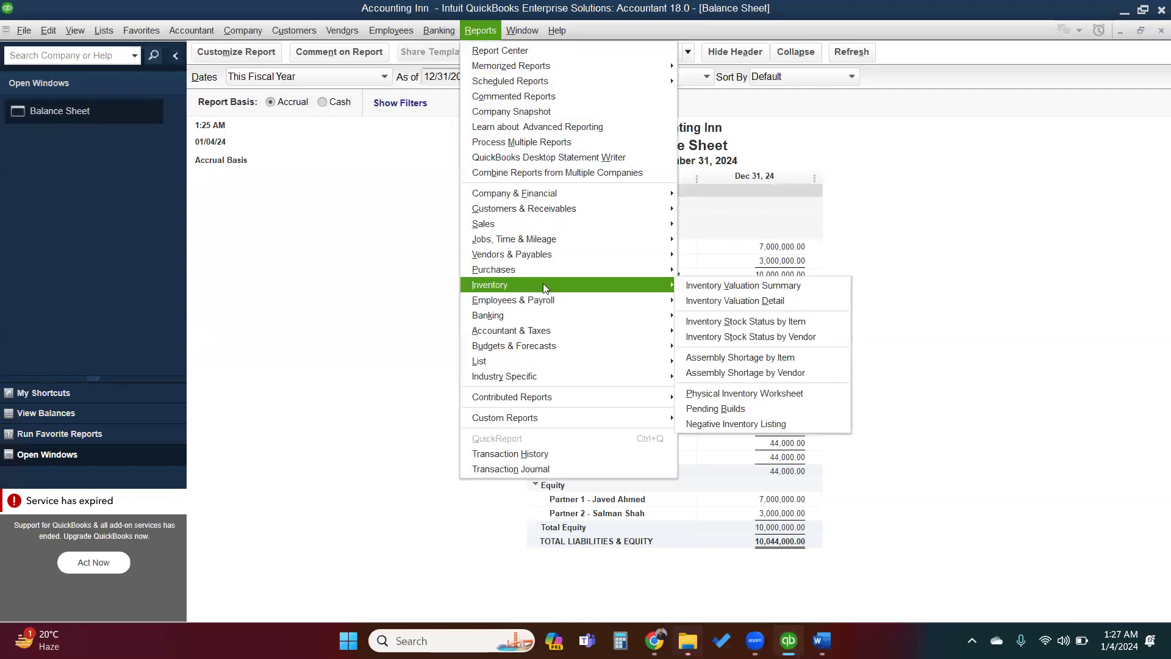
{"action": "left_click", "coordinate": [698, 289]}
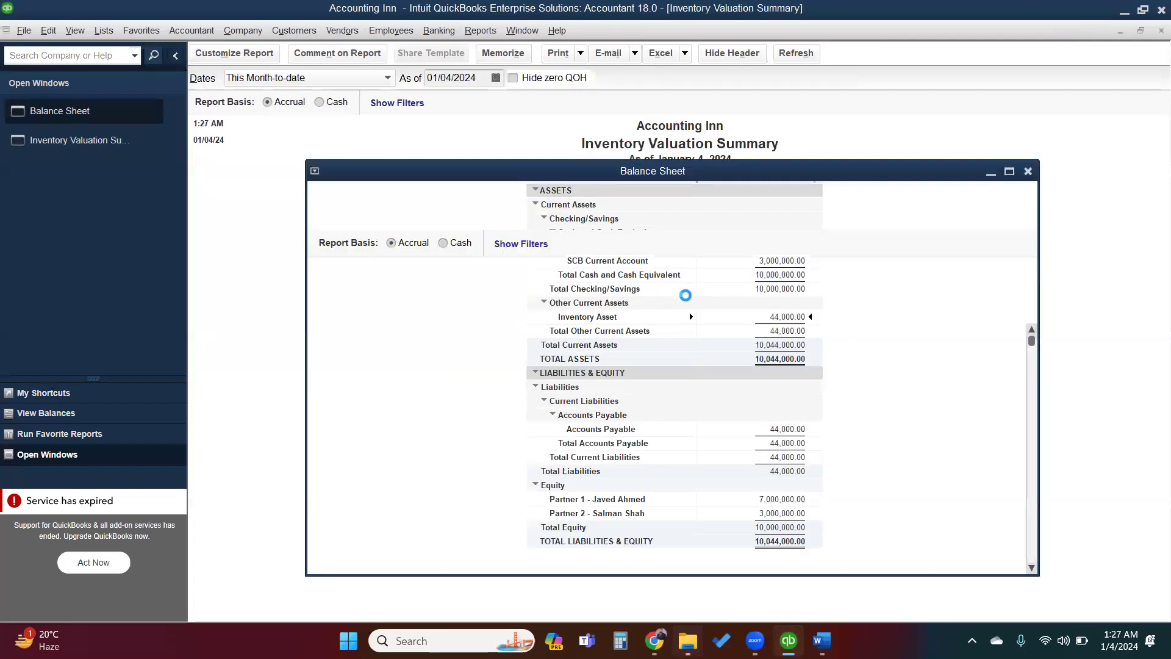
{"action": "key", "text": "a"}
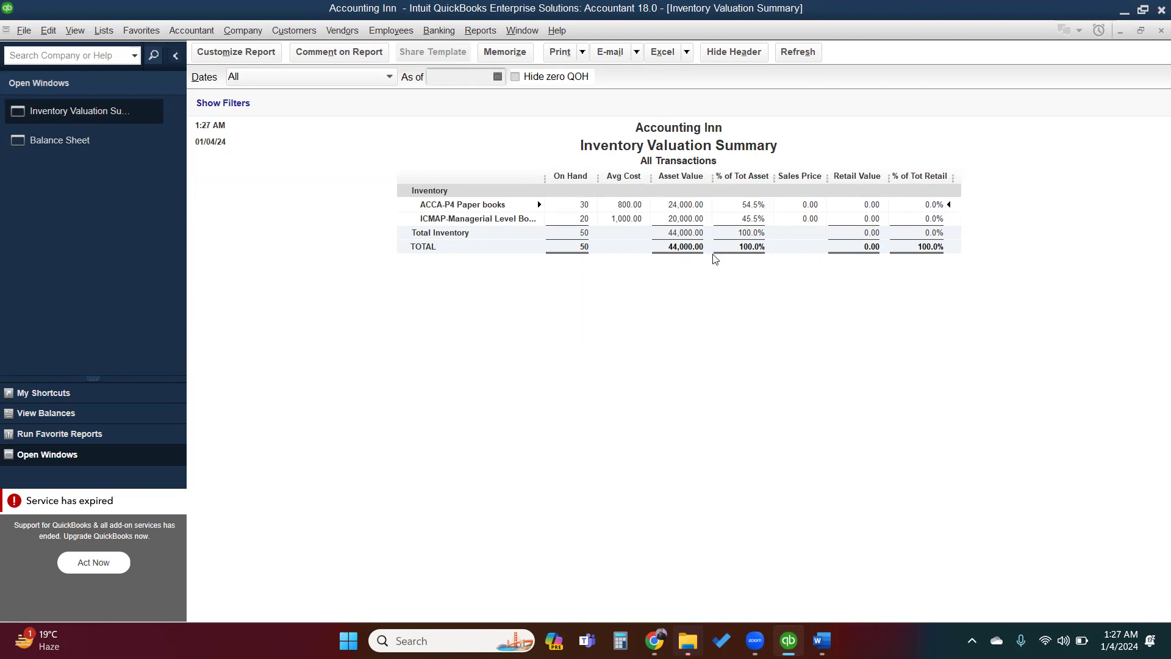
{"action": "key", "text": "Escape"}
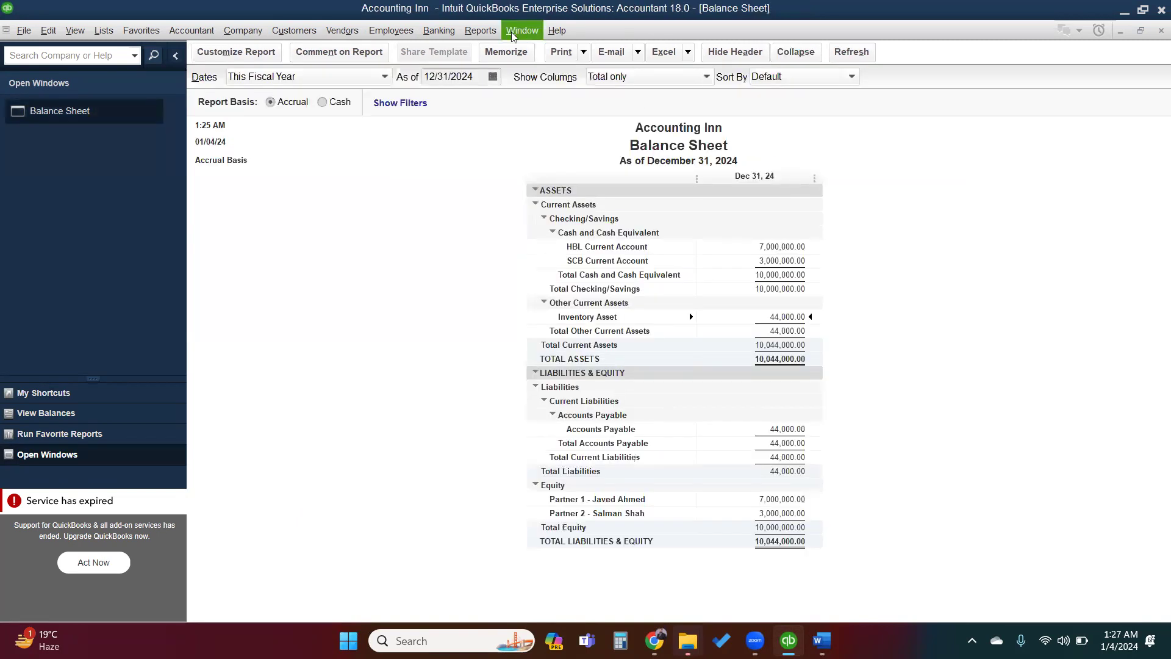
Step: Review the Adjusted Trial Balance with its dates set to All, and select the Accounts Payable amount back on the Balance Sheet
{"action": "left_click", "coordinate": [482, 31]}
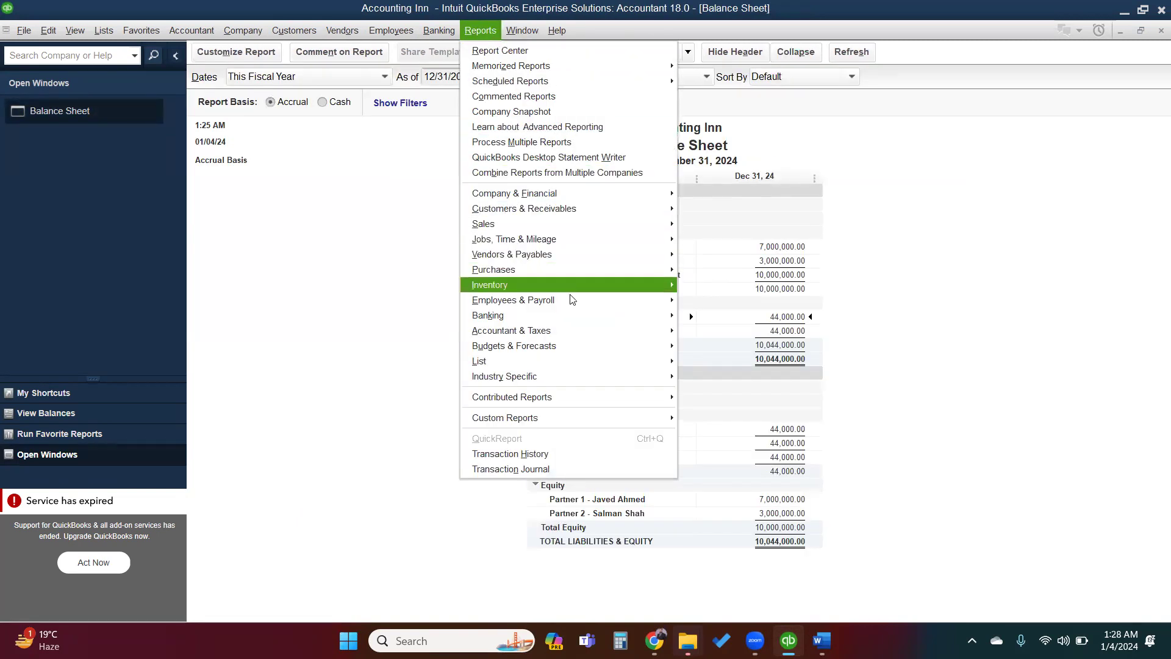
{"action": "mouse_move", "coordinate": [598, 331]}
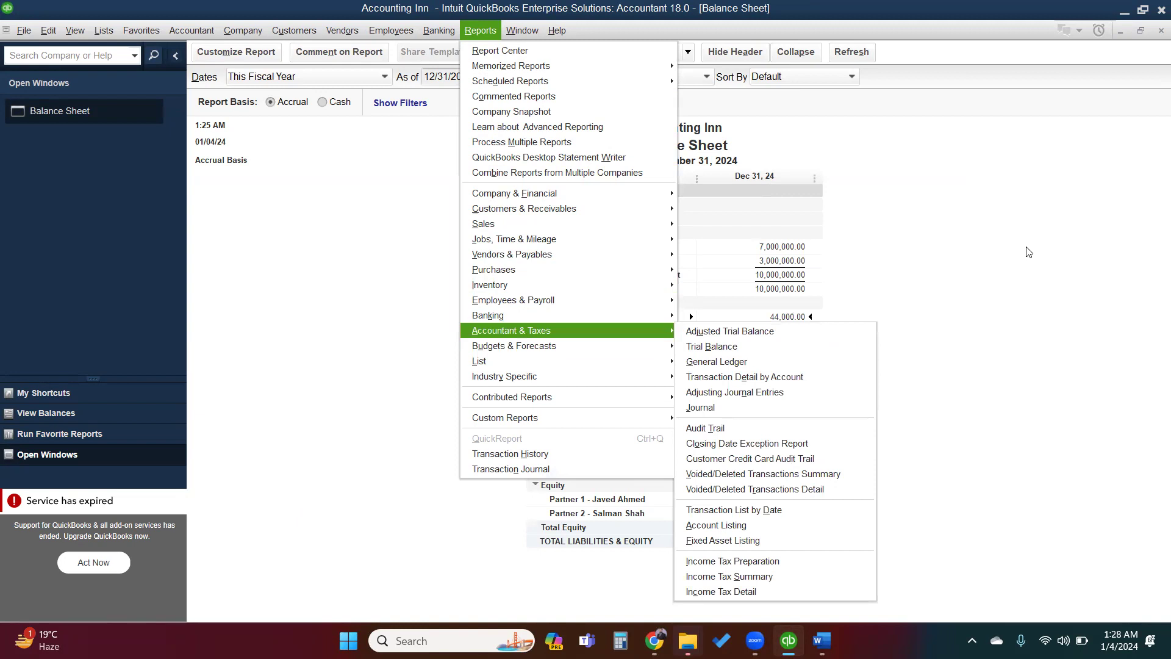
{"action": "left_click", "coordinate": [801, 330]}
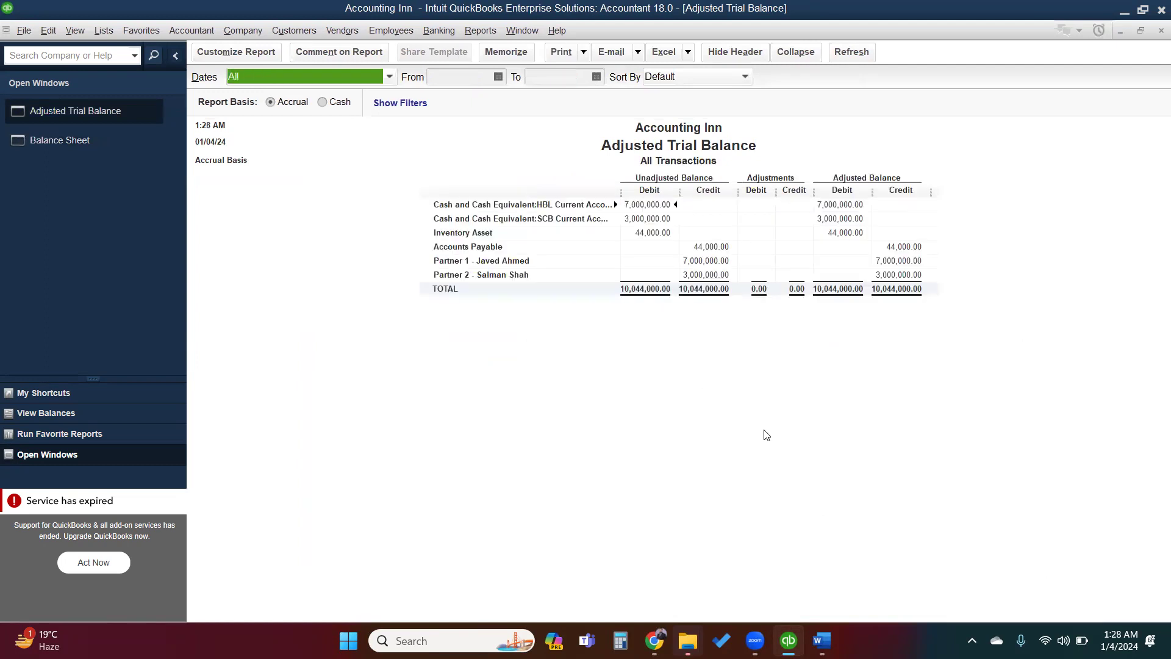
{"action": "key", "text": "Escape"}
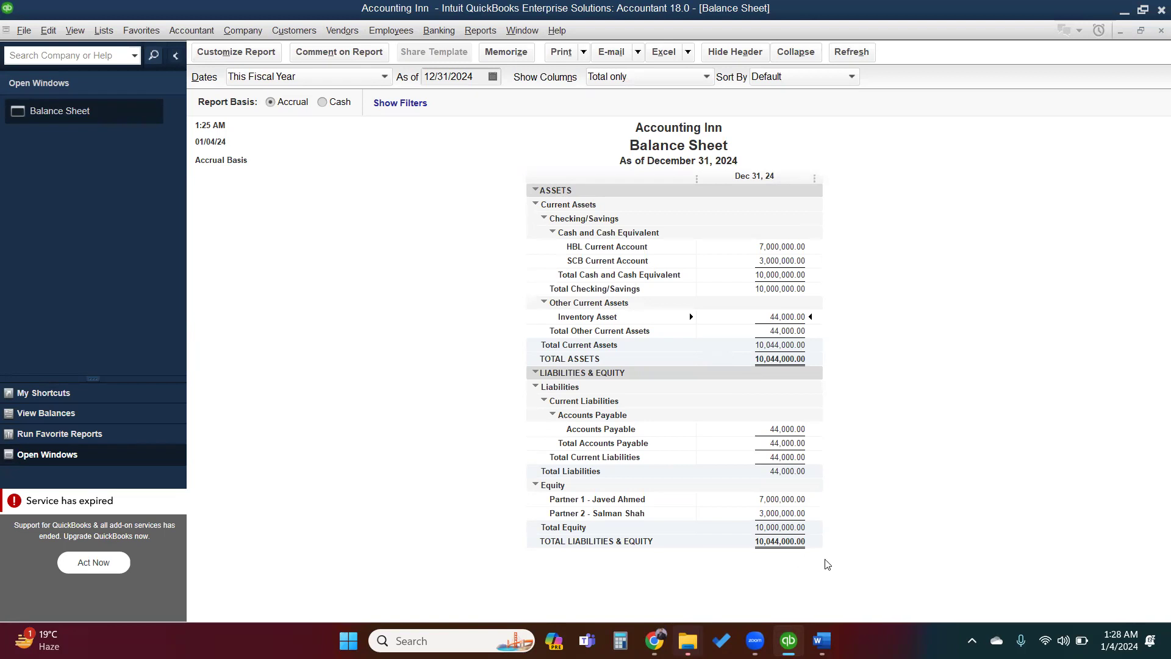
{"action": "left_click", "coordinate": [797, 430]}
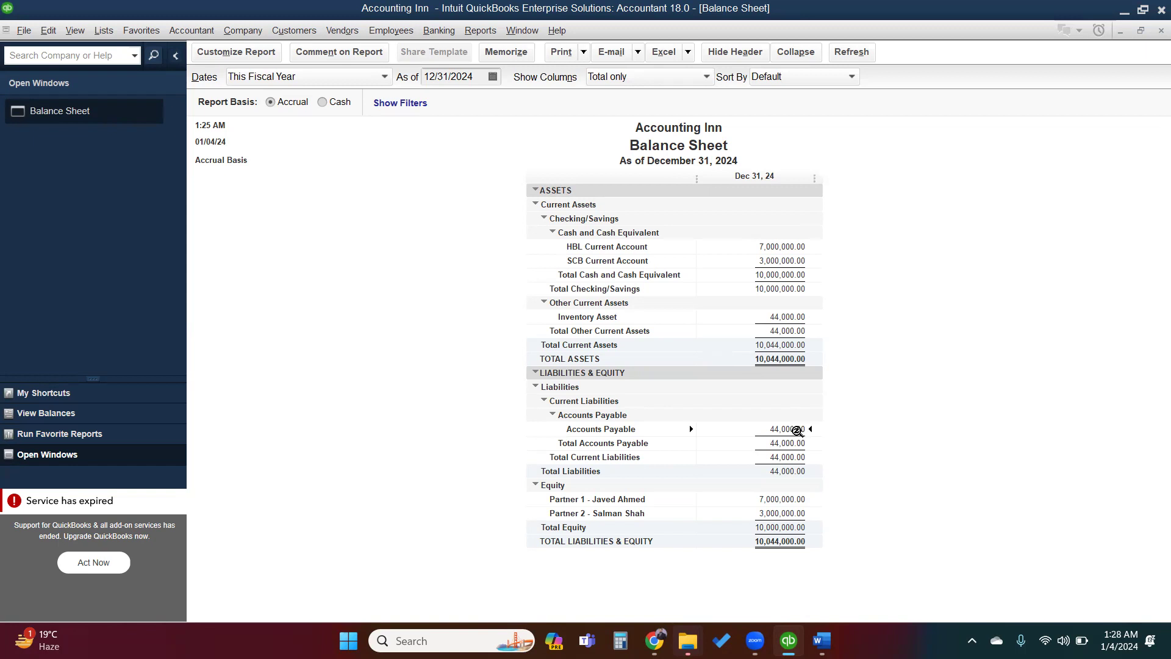